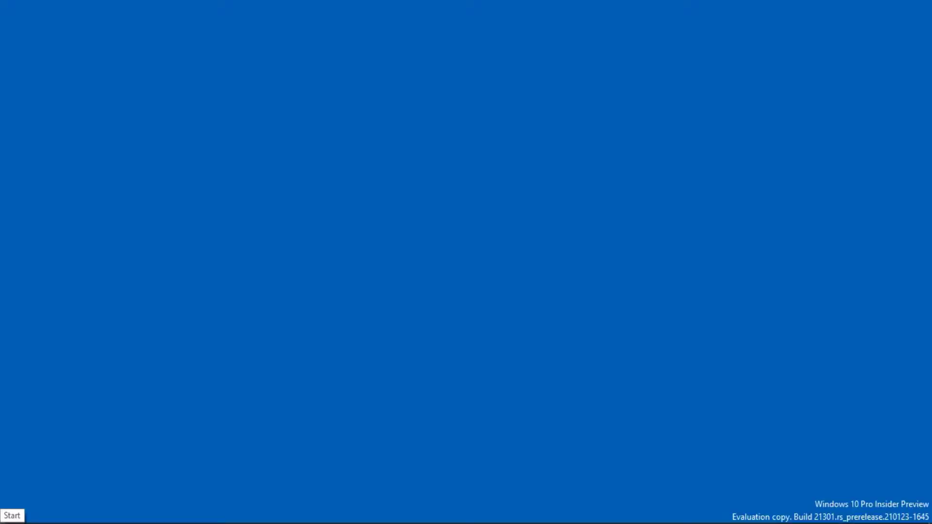
- Open the Windows Start menu to launch Affinity Photo
key("super")
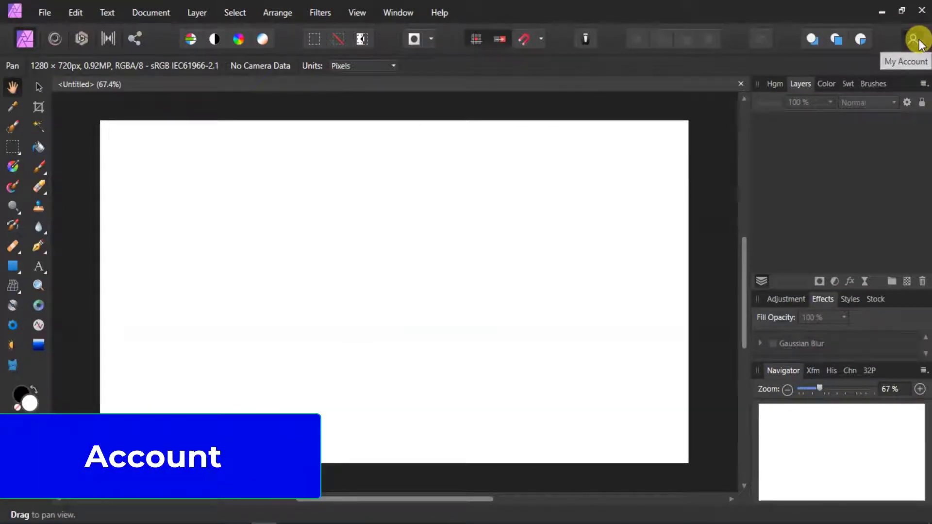
- Open the My Account registration form, then dismiss it without signing in
left_click(919, 43)
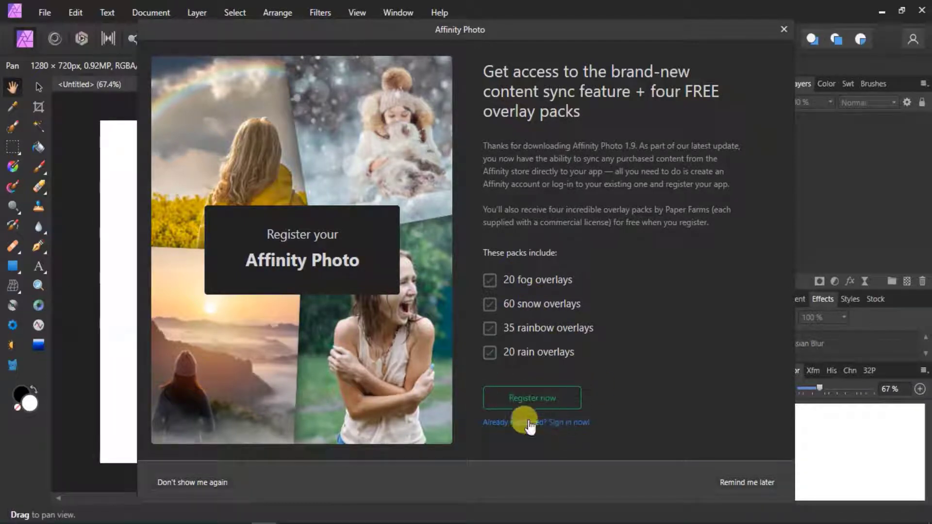
left_click(538, 399)
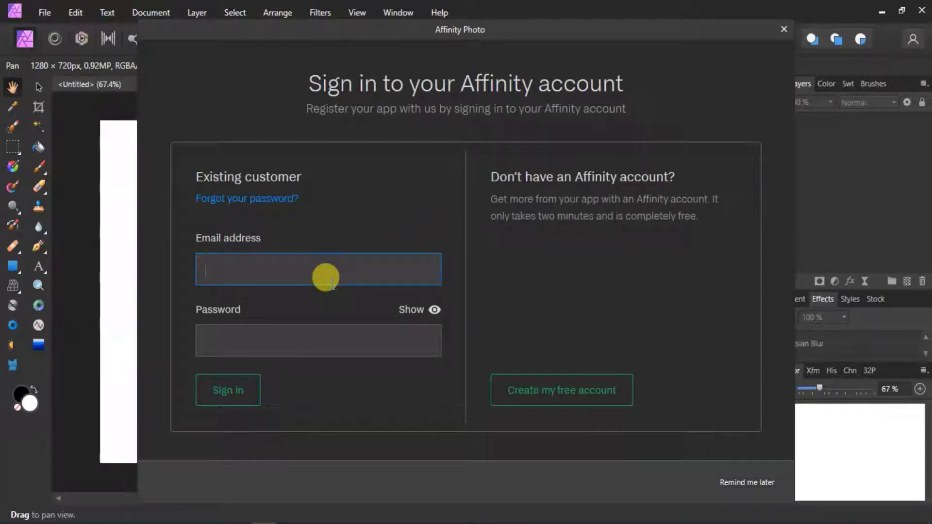
key("Escape")
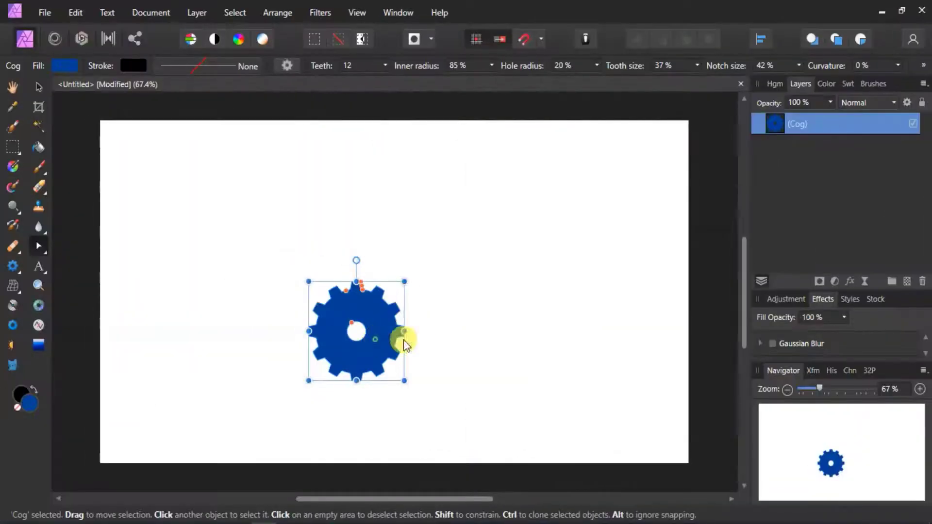
- Clone the cog into three, spread them out, select two, and show the Links panel
mouse_move(376, 340)
left_mouse_down()
mouse_move(479, 335)
mouse_move(606, 351)
left_mouse_up()
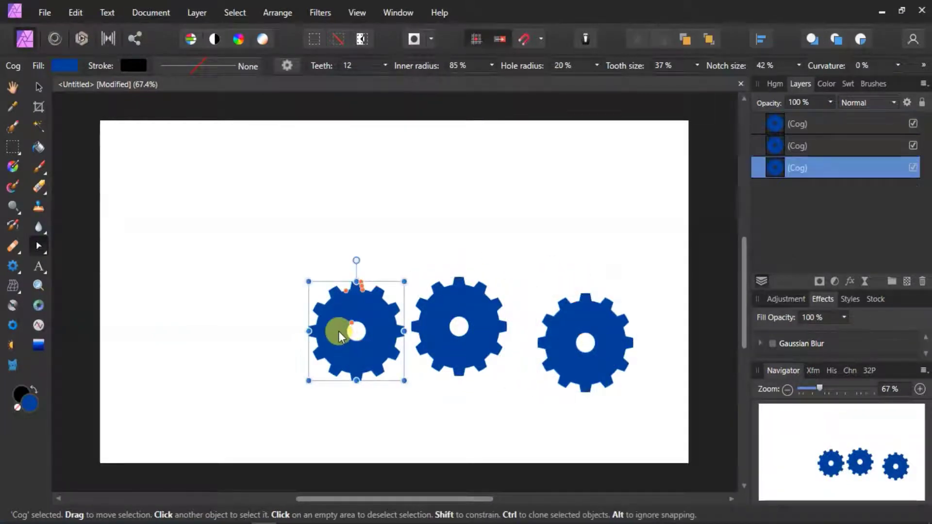
left_click_drag(353, 348, 287, 363)
left_click(462, 344)
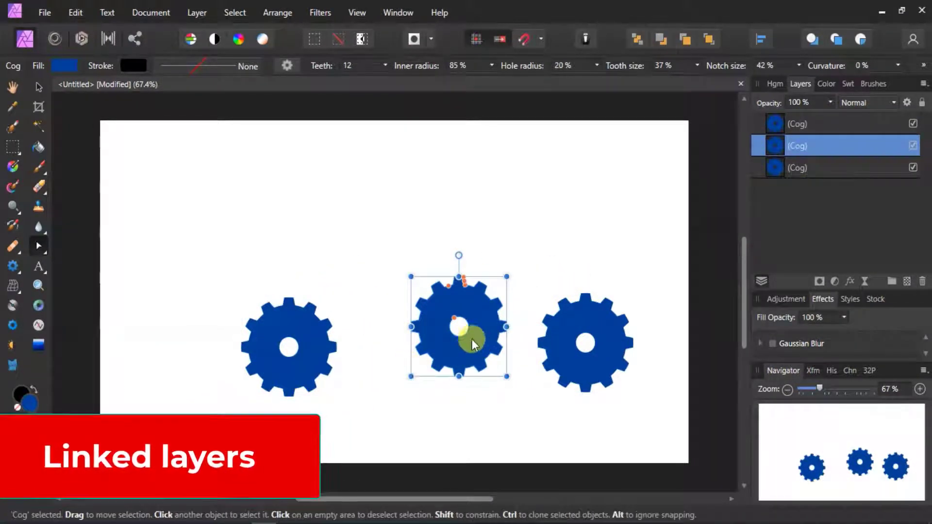
left_click_drag(473, 339, 450, 362)
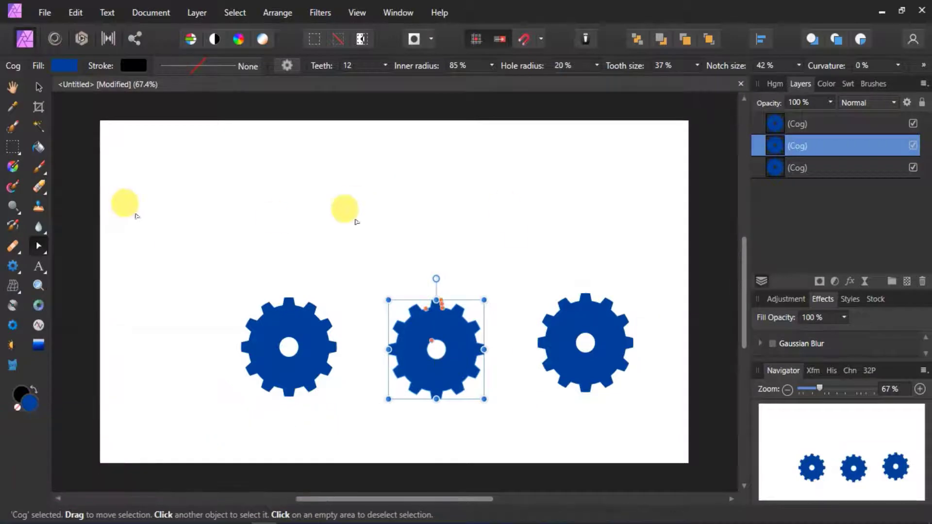
left_click_drag(157, 235, 602, 388)
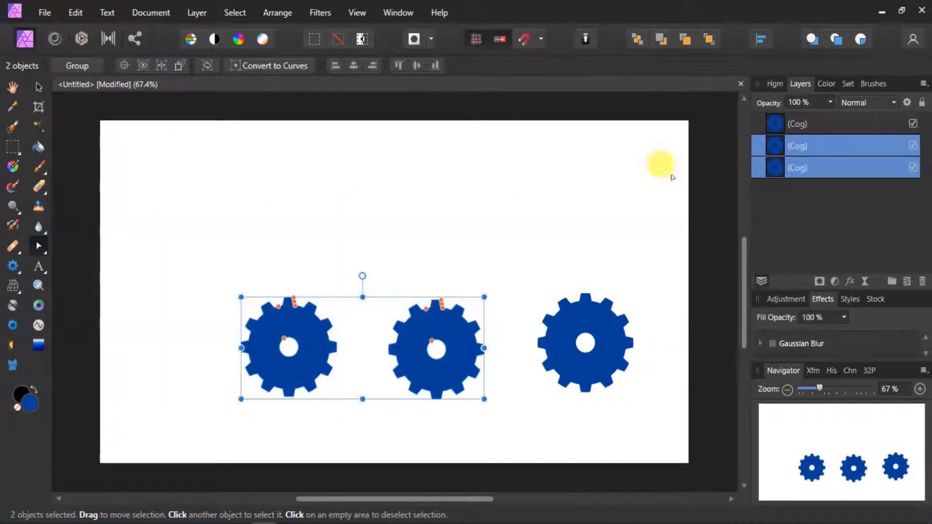
left_click(354, 15)
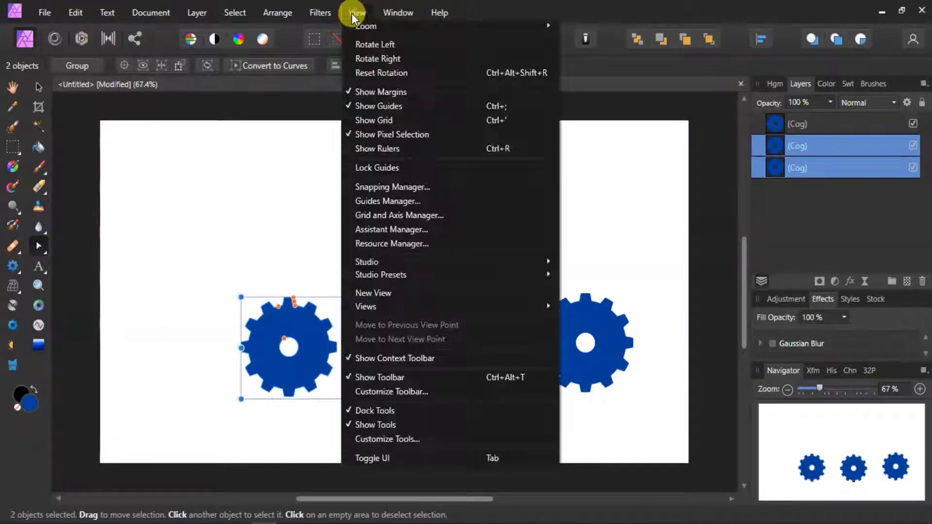
mouse_move(444, 261)
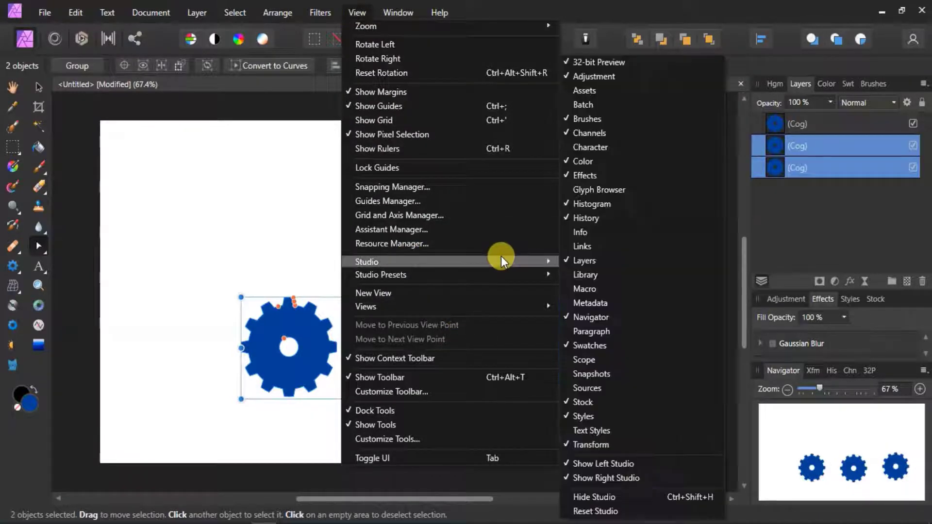
left_click(609, 247)
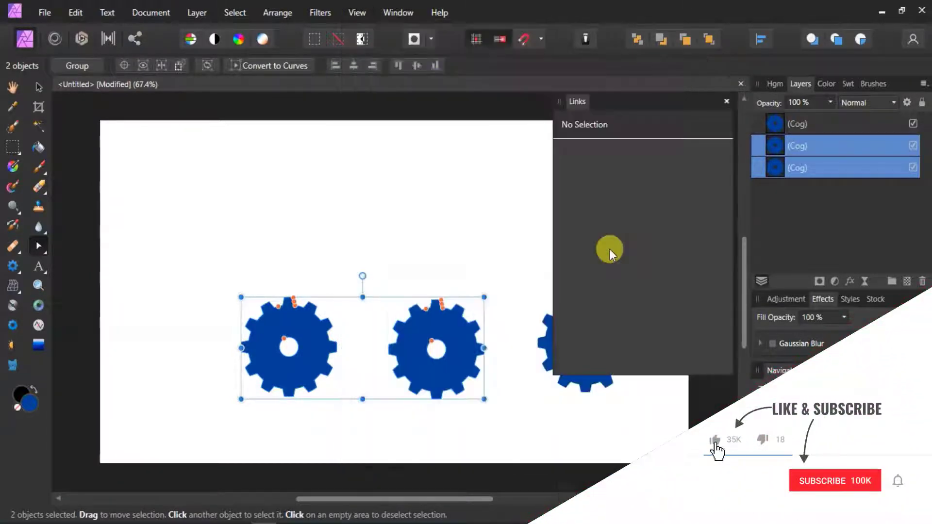
- Link the Cog layers with all properties shared, verify each layer's links, then close Links
left_click(820, 125)
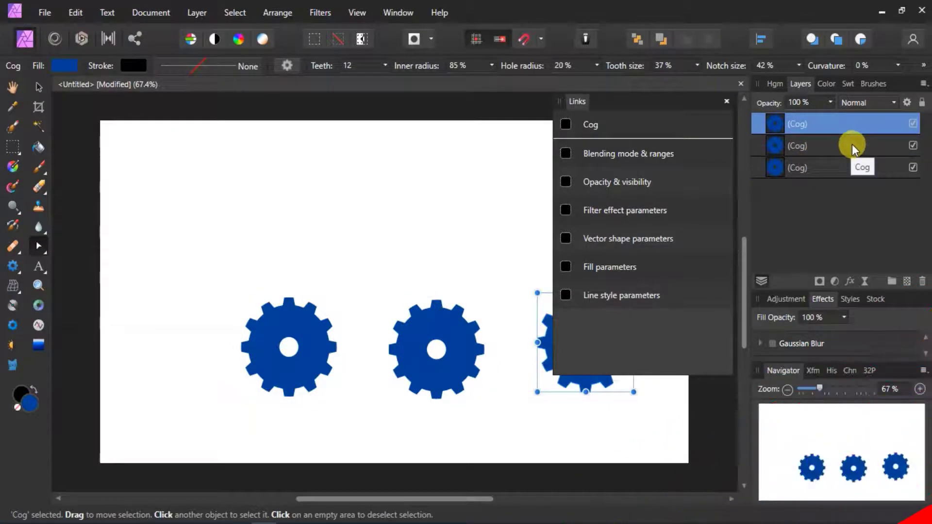
left_click_drag(859, 145, 565, 181)
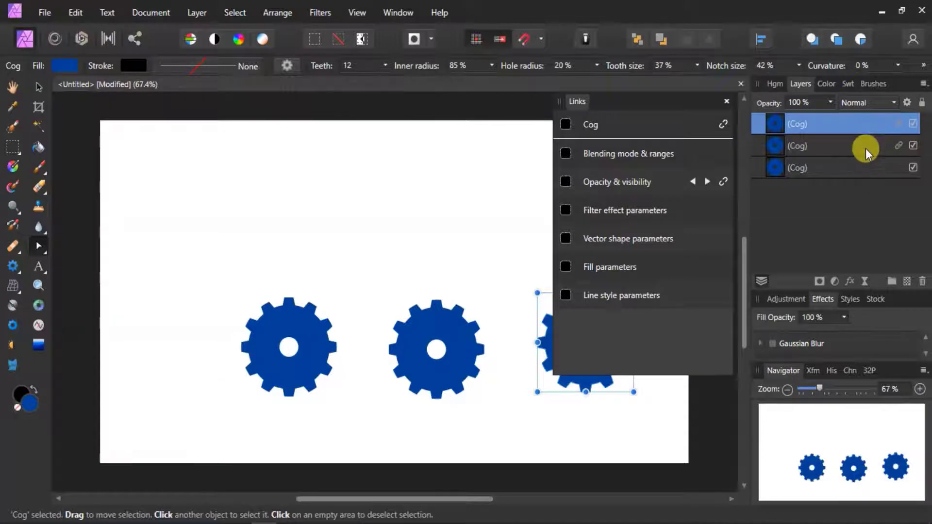
left_click(564, 124)
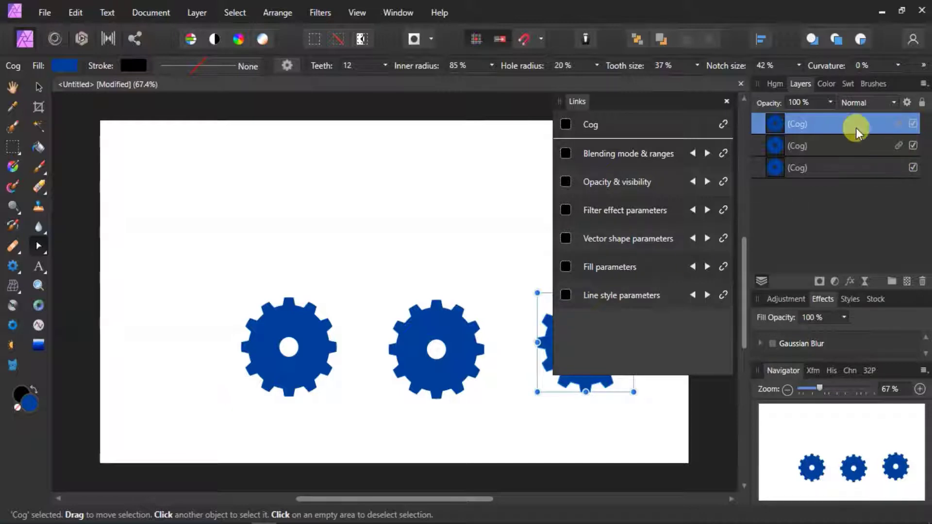
left_click(835, 168)
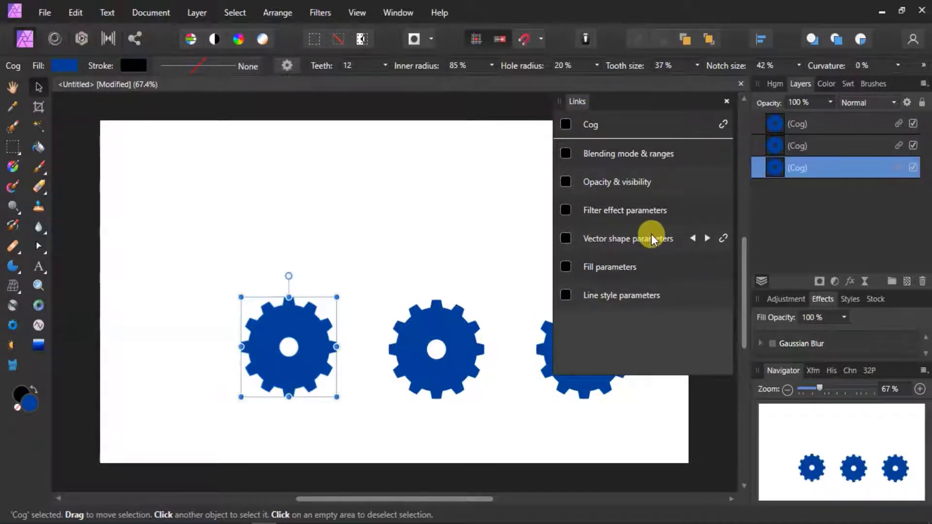
left_click(835, 146)
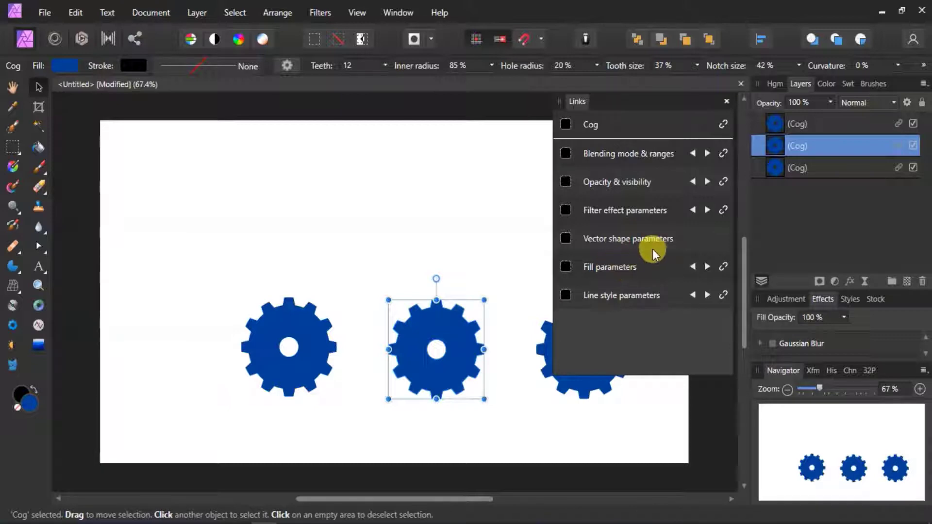
left_click(727, 101)
- Give the linked cogs a cyan-blue fill
left_click(859, 124)
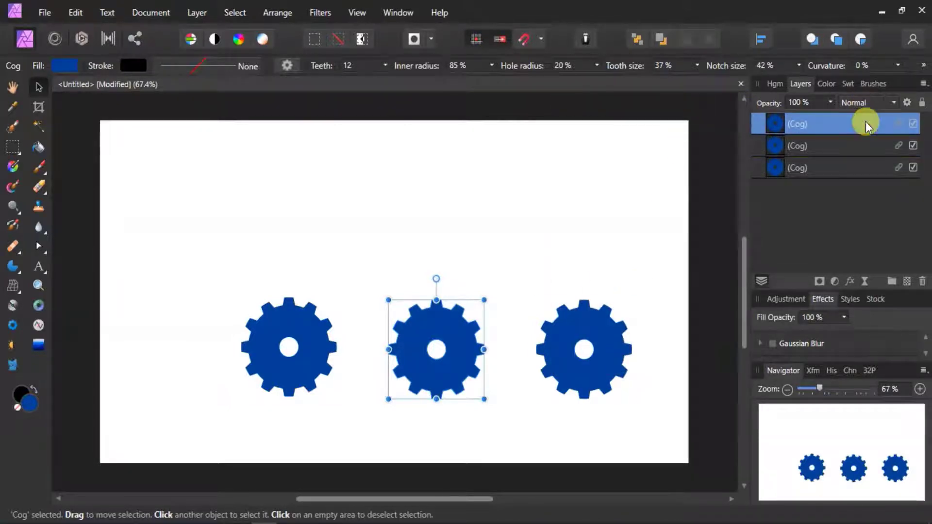
left_click(71, 69)
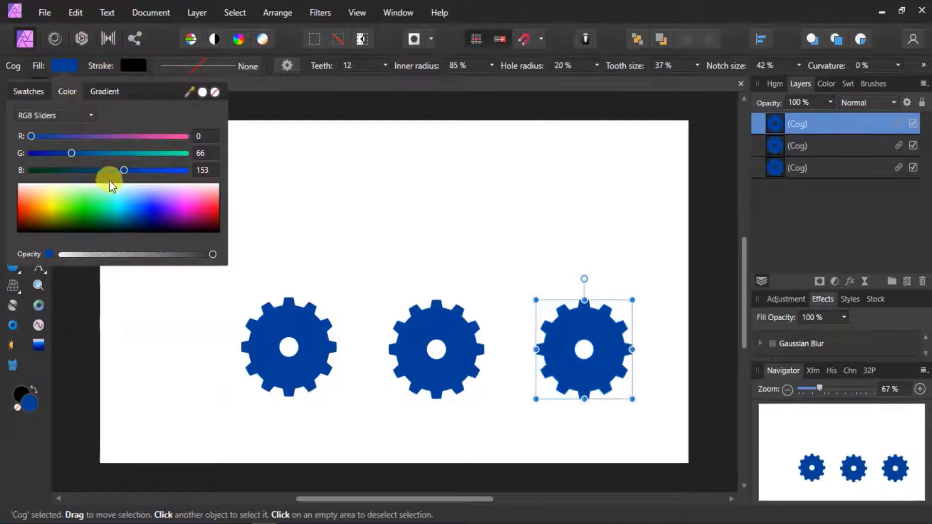
left_click_drag(109, 179, 124, 219)
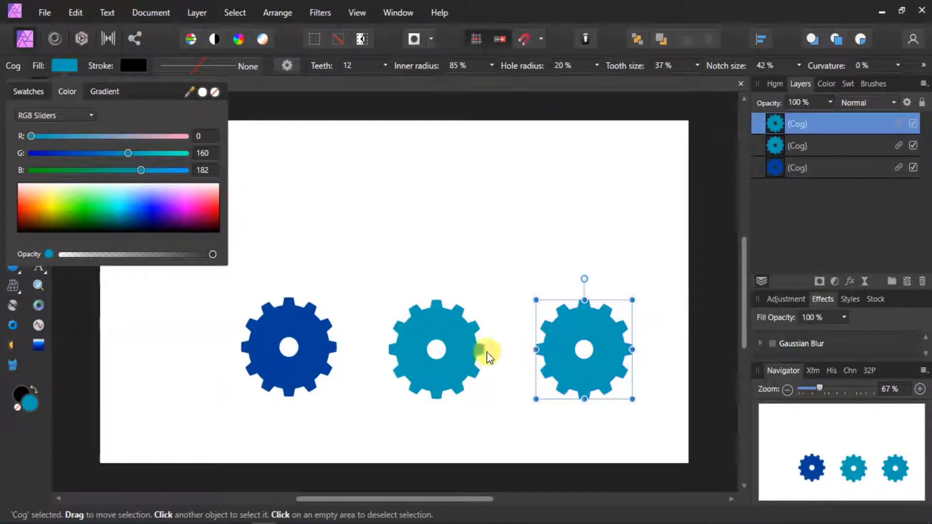
- Move the right cog up and drag its inner radius handle to deepen its notches
left_click_drag(536, 300, 535, 294)
key("a")
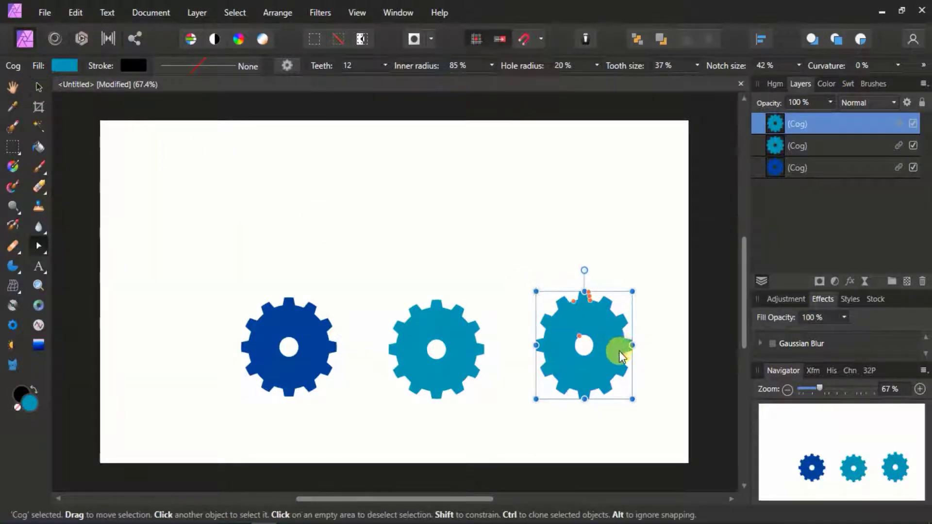
left_click_drag(614, 357, 618, 334)
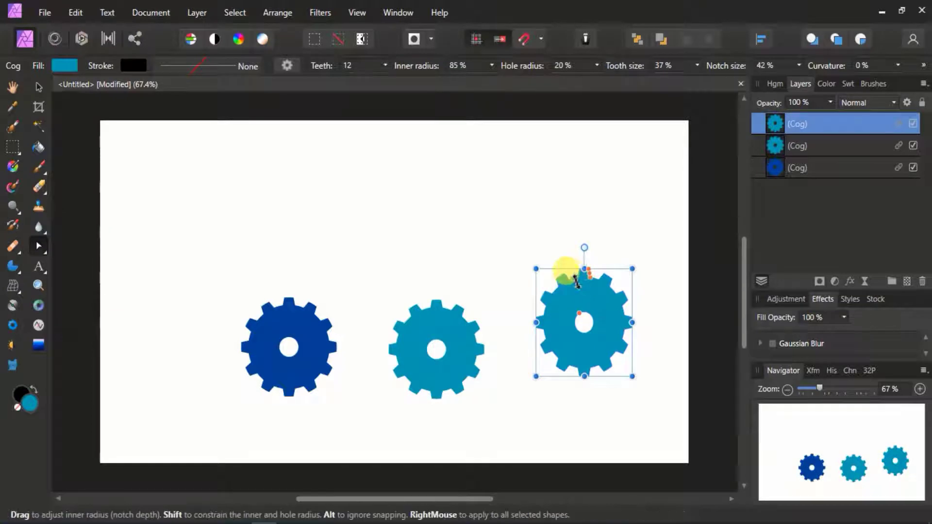
left_click_drag(579, 282, 579, 290)
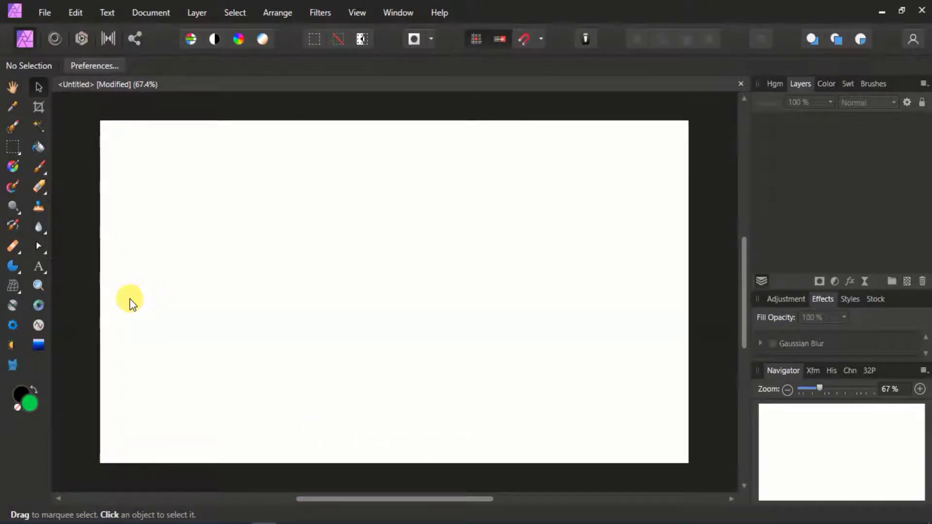
- Create a New Pattern Layer with width 1024 and height 32
left_click(200, 14)
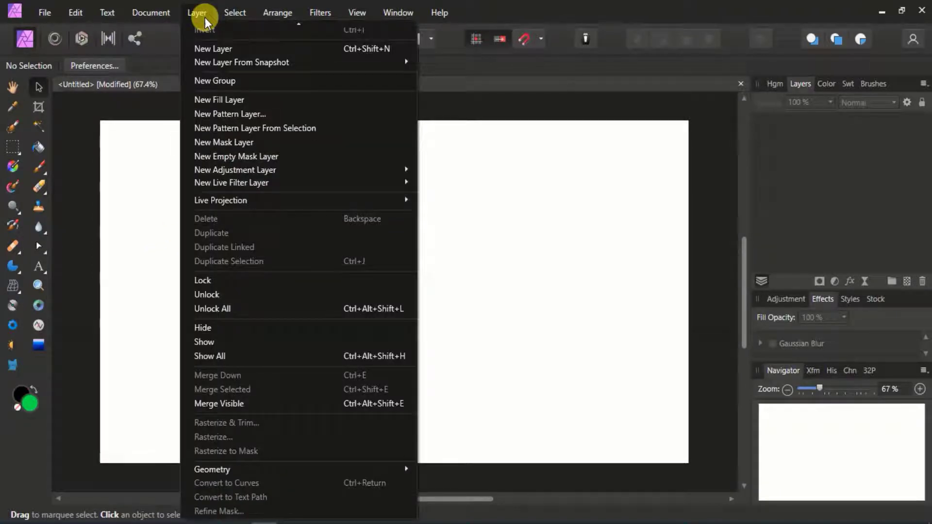
left_click(252, 115)
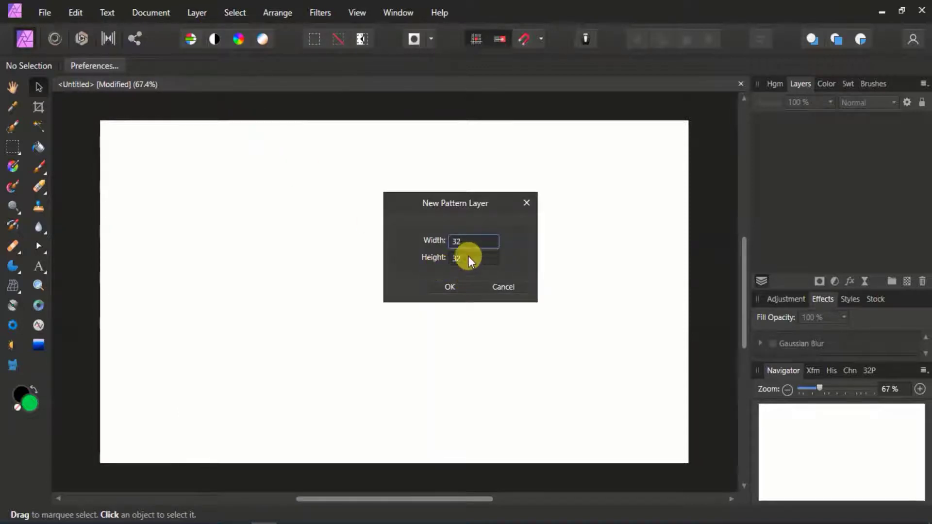
double_click(461, 242)
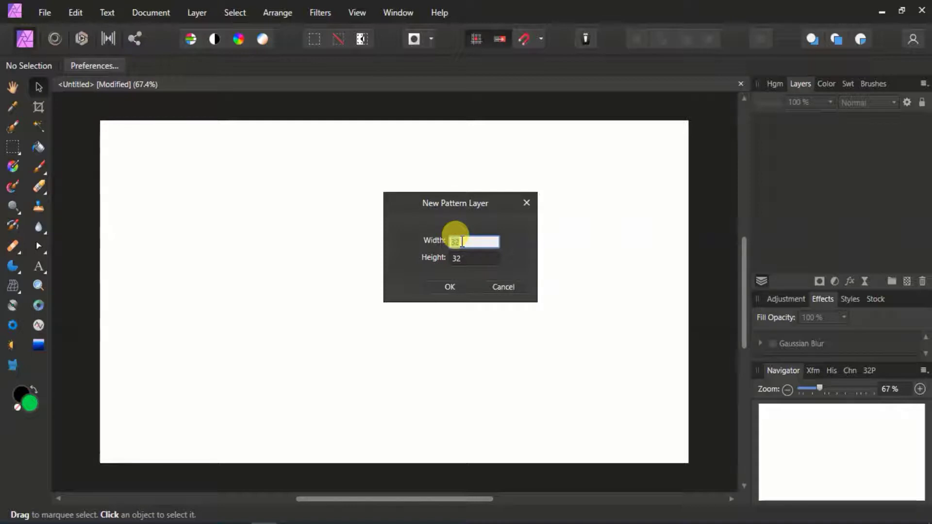
type("1280")
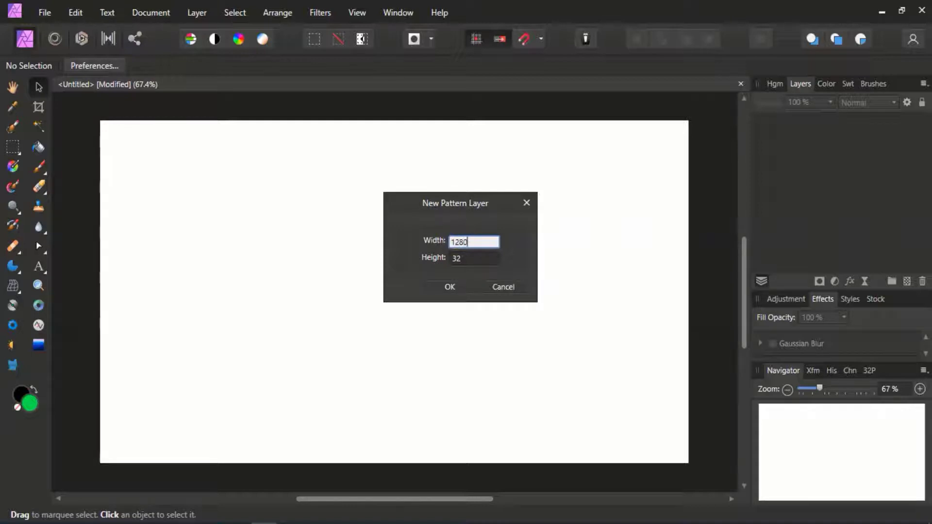
key("Tab")
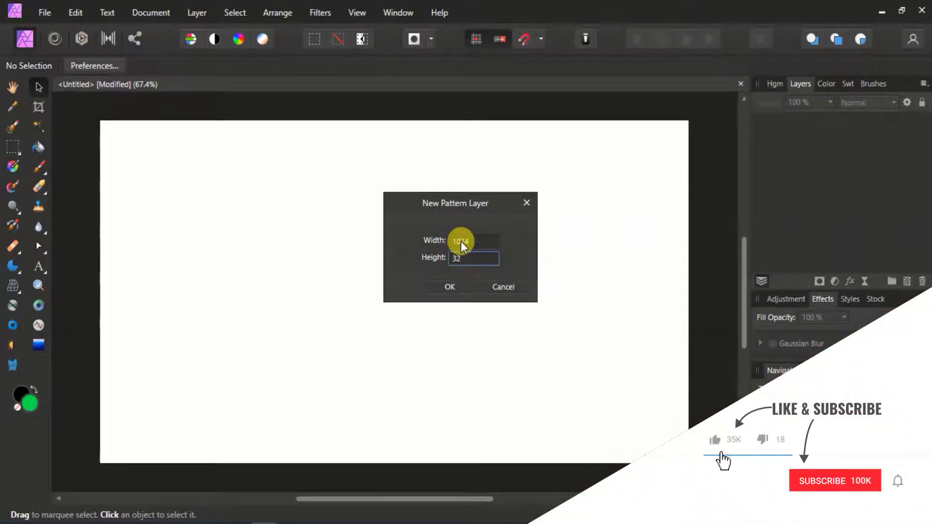
type("720")
left_click(455, 288)
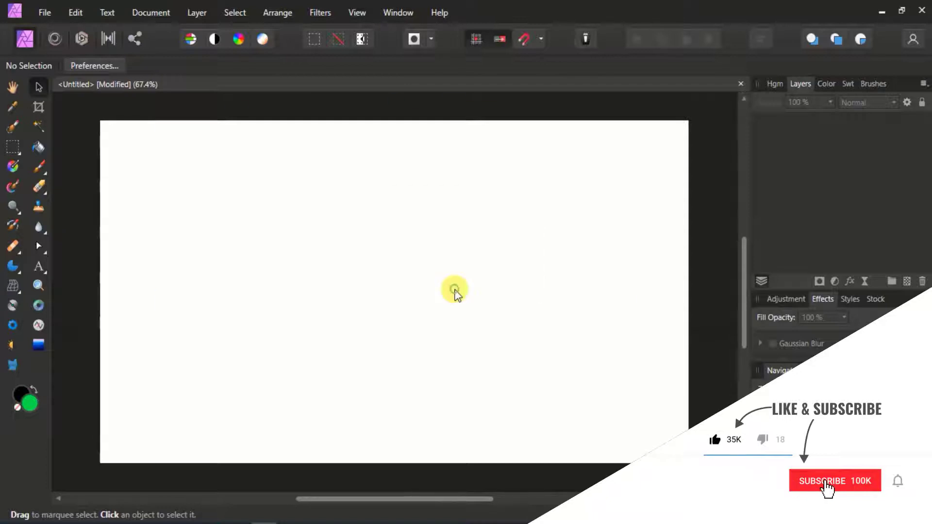
left_click(415, 257)
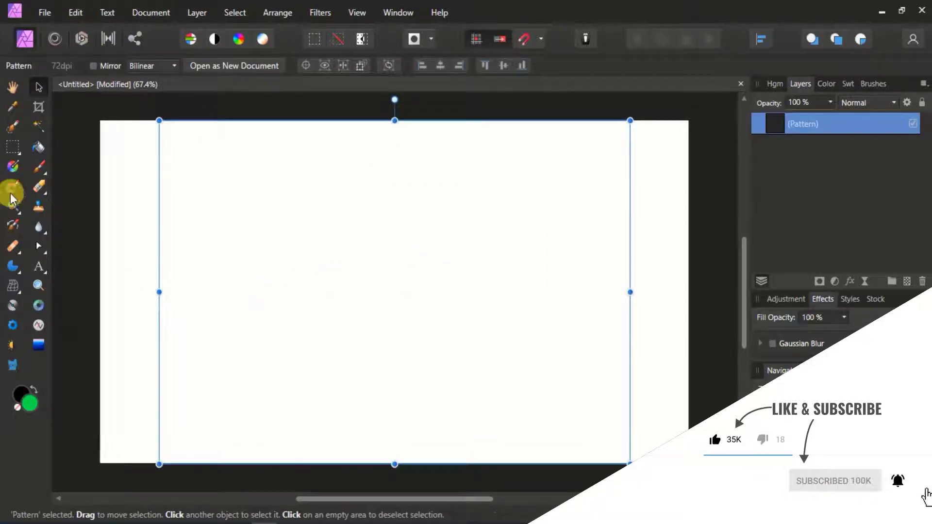
- Paint black brush strokes on the pattern layer
left_click(42, 166)
mouse_move(441, 121)
left_mouse_down()
mouse_move(413, 279)
mouse_move(420, 261)
left_mouse_up()
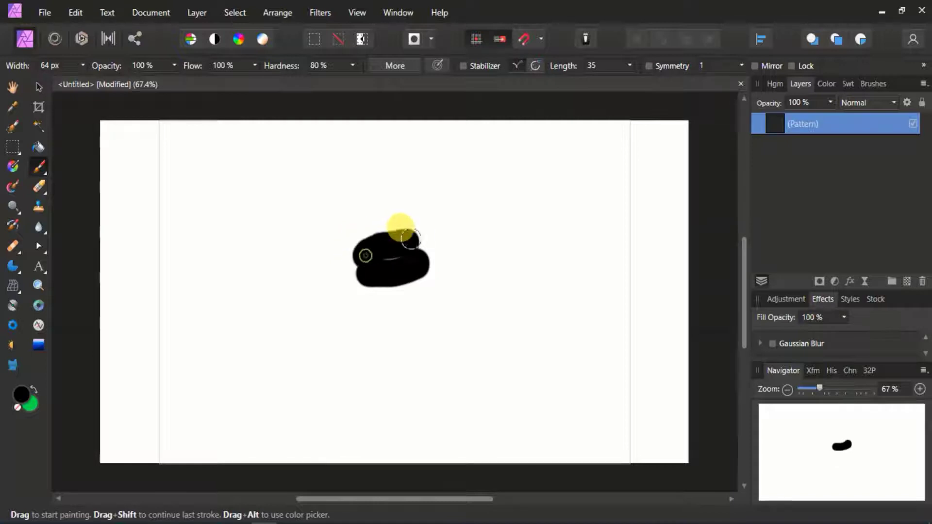
left_click_drag(414, 263, 425, 240)
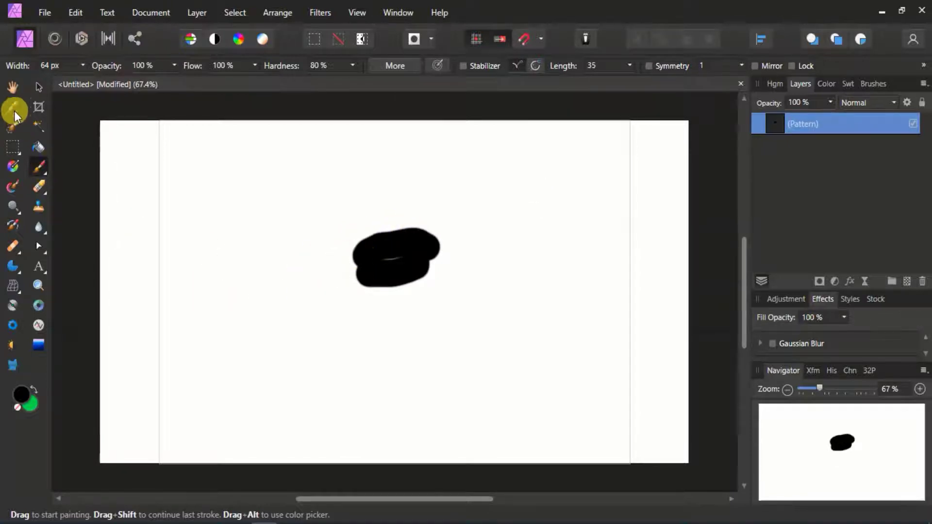
- Move and shrink the pattern layer to reposition the repeating tile
left_click(39, 89)
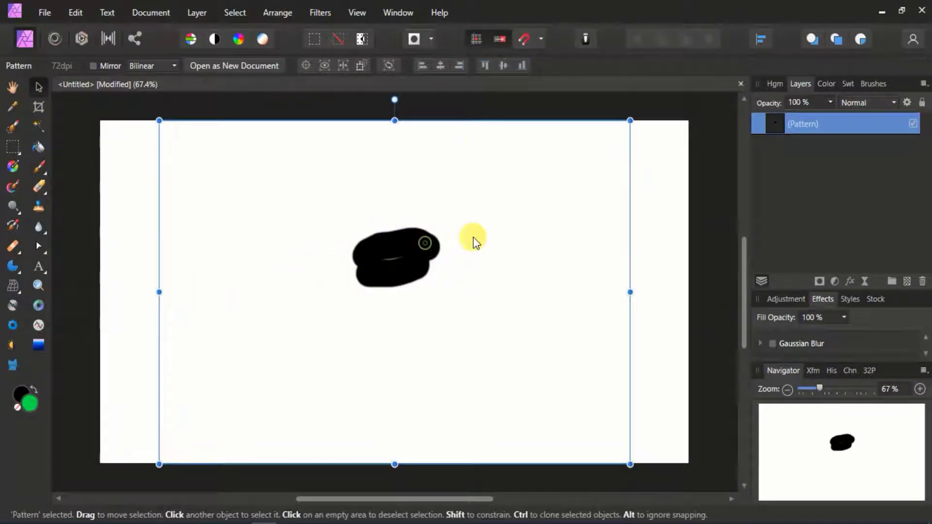
left_click_drag(427, 152, 450, 163)
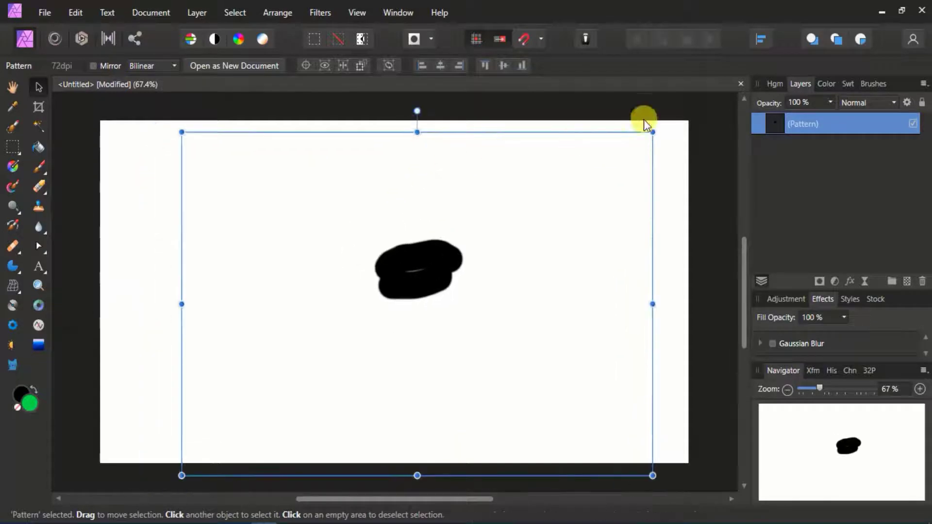
mouse_move(653, 132)
left_mouse_down()
mouse_move(401, 387)
mouse_move(342, 426)
mouse_move(353, 409)
mouse_move(318, 420)
mouse_move(505, 268)
mouse_move(479, 265)
mouse_move(377, 329)
left_mouse_up()
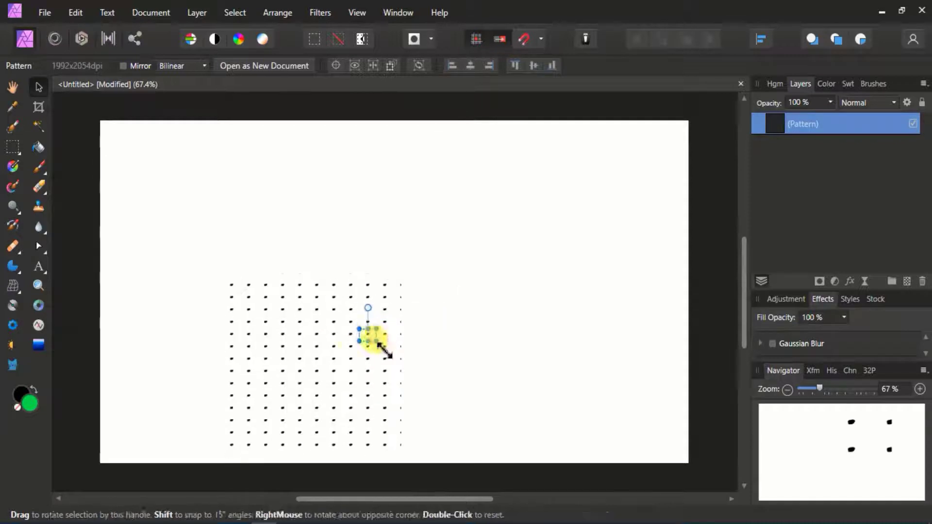
left_click_drag(440, 266, 412, 255)
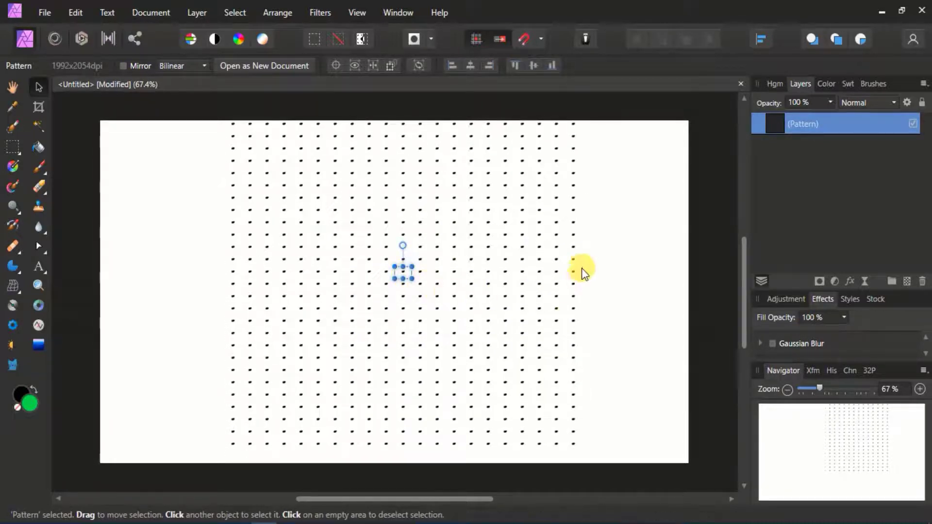
- Paint a black X on the source tile and scale the tiled X pattern down
left_click(581, 267)
left_click(39, 168)
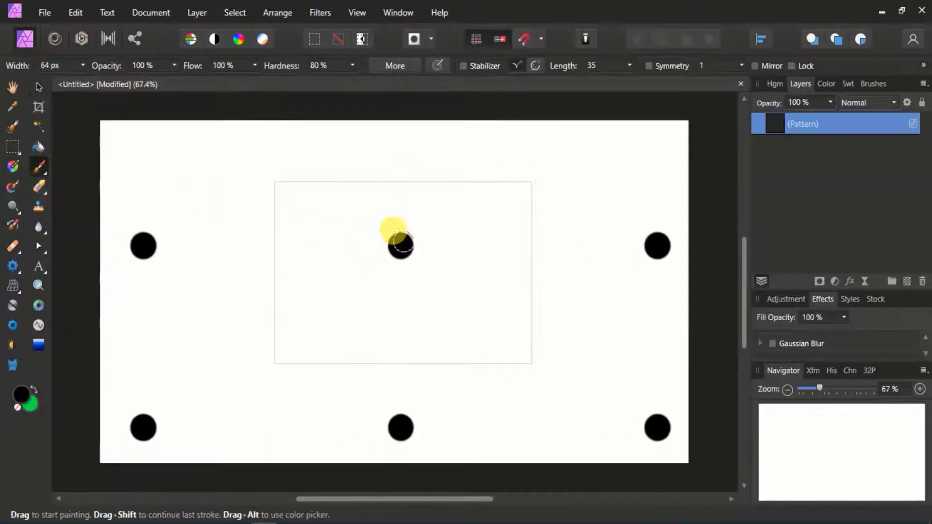
left_click_drag(452, 228, 405, 281)
left_click_drag(348, 221, 488, 286)
left_click(48, 88)
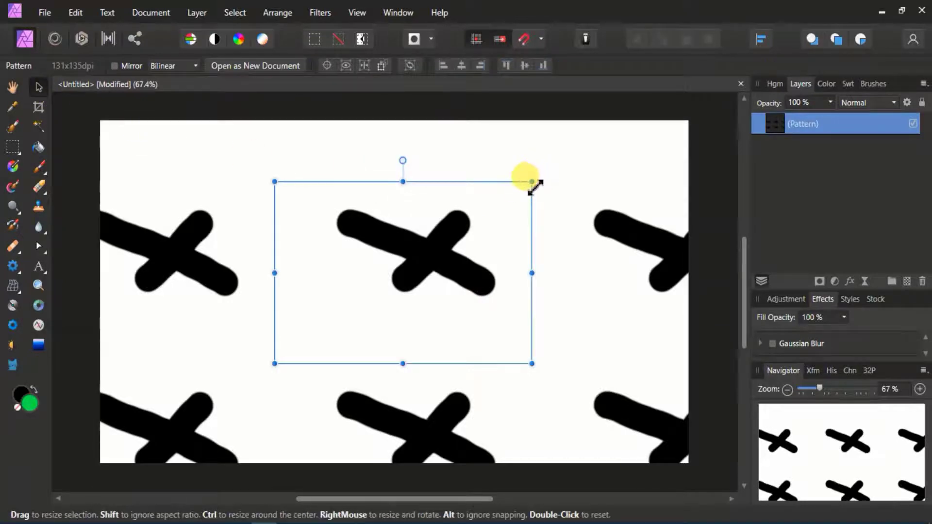
mouse_move(533, 184)
left_mouse_down()
mouse_move(510, 223)
mouse_move(447, 276)
left_mouse_up()
- Delete the pattern layer, open the red dripping-paint JPG, and show the live filters list
key("Delete")
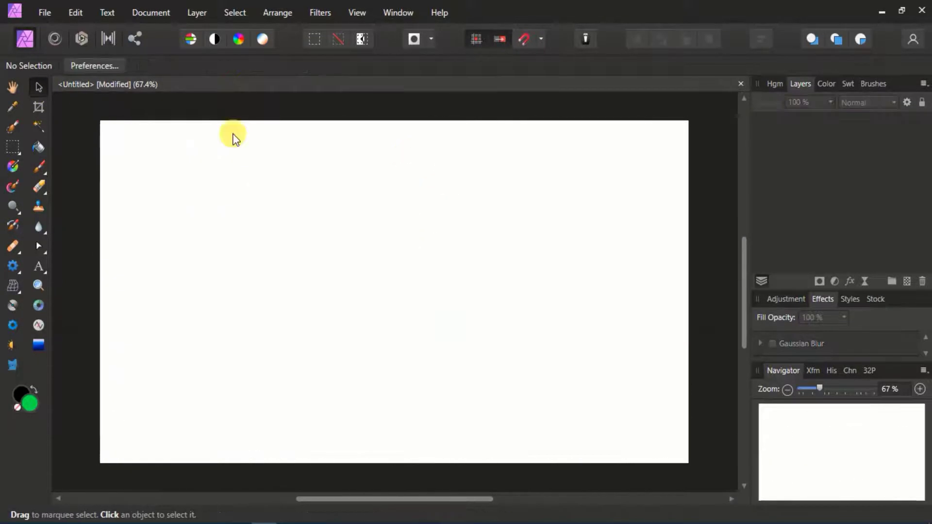
left_click(45, 13)
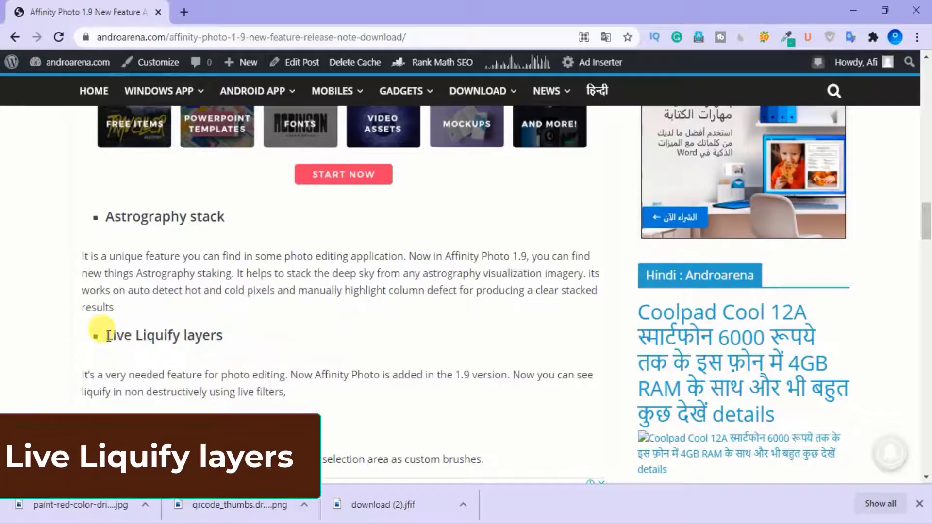
left_click_drag(105, 336, 215, 343)
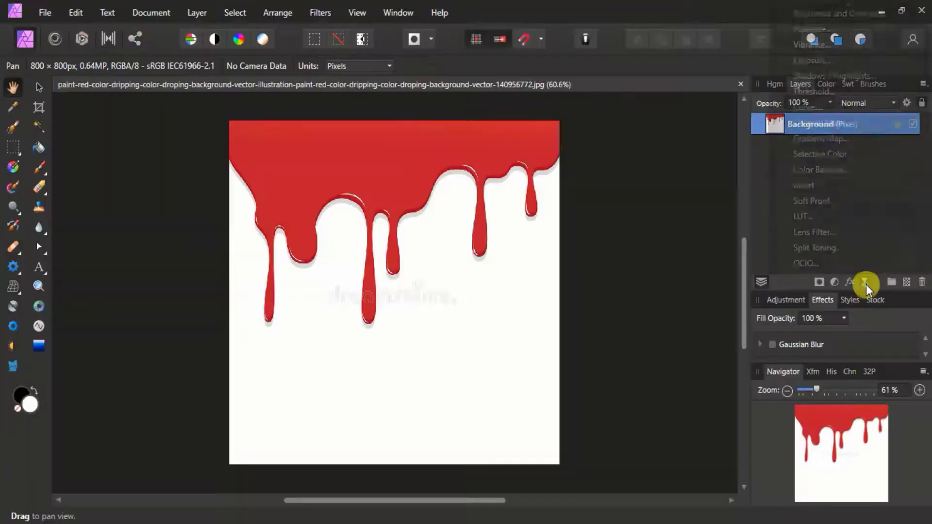
left_click(866, 285)
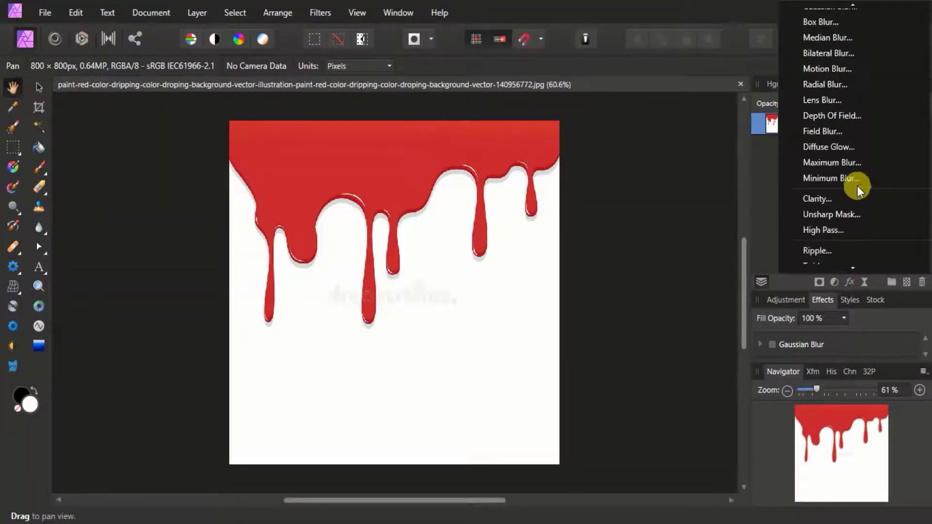
- Add a live Liquify filter, pushing the central and right red drips downward with a smaller brush
scroll(859, 181, "down", 2)
scroll(860, 182, "down", 2)
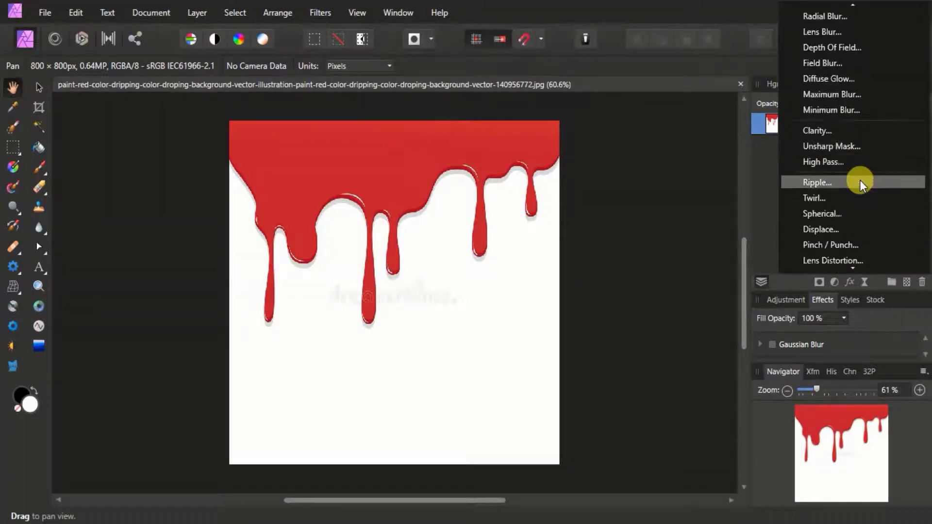
scroll(860, 184, "down", 4)
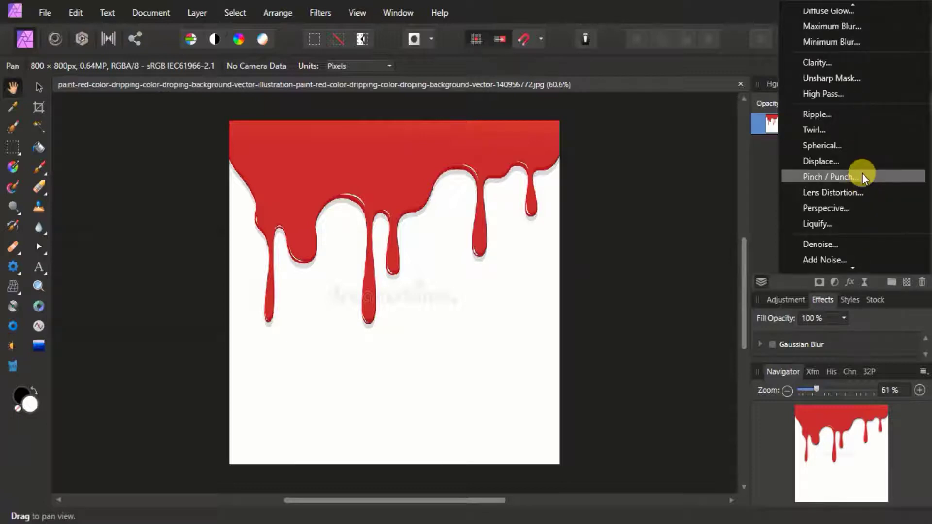
left_click(856, 225)
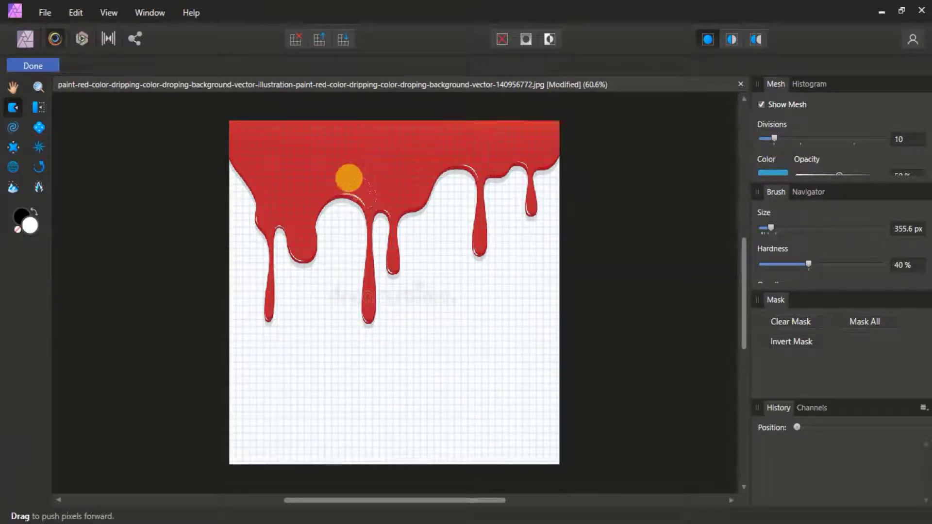
key("bracketleft")
key("bracketleft")
left_click_drag(364, 267, 364, 302)
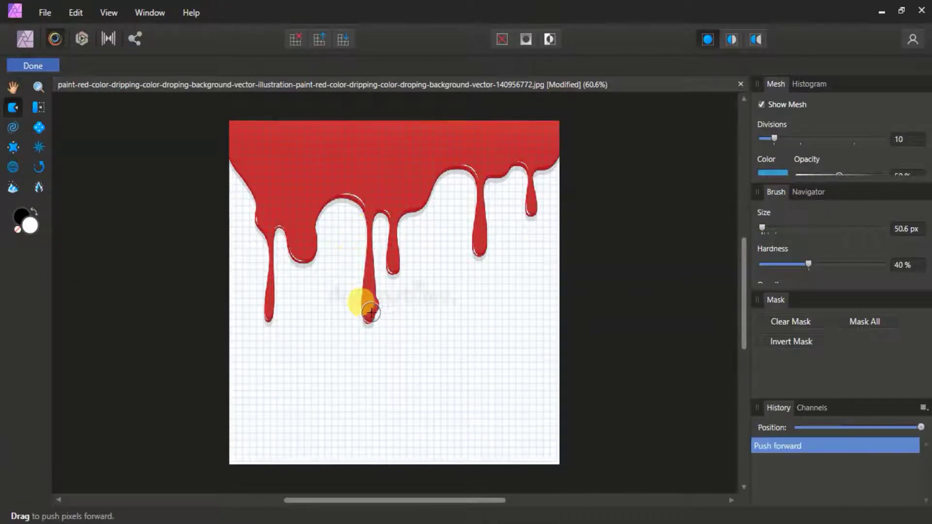
key("bracketleft")
key("bracketleft")
key("bracketleft")
left_click_drag(477, 300, 511, 249)
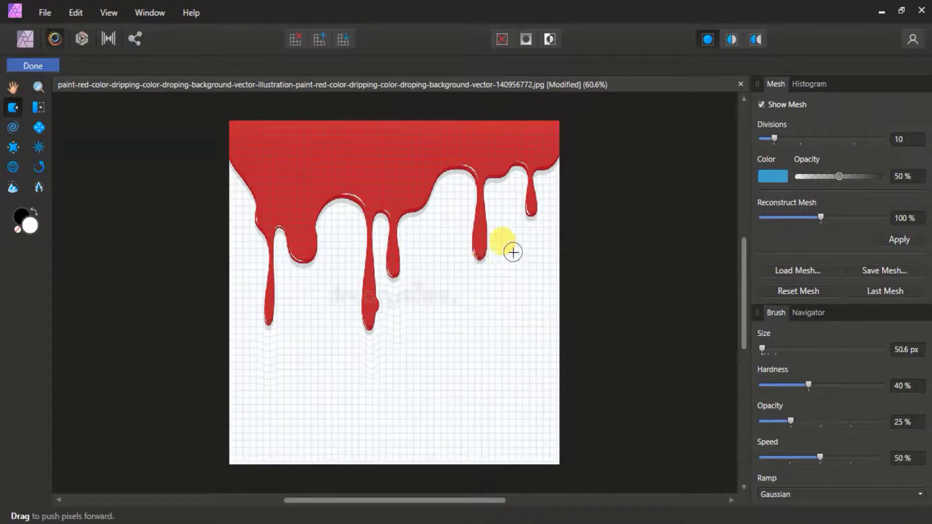
left_click(33, 66)
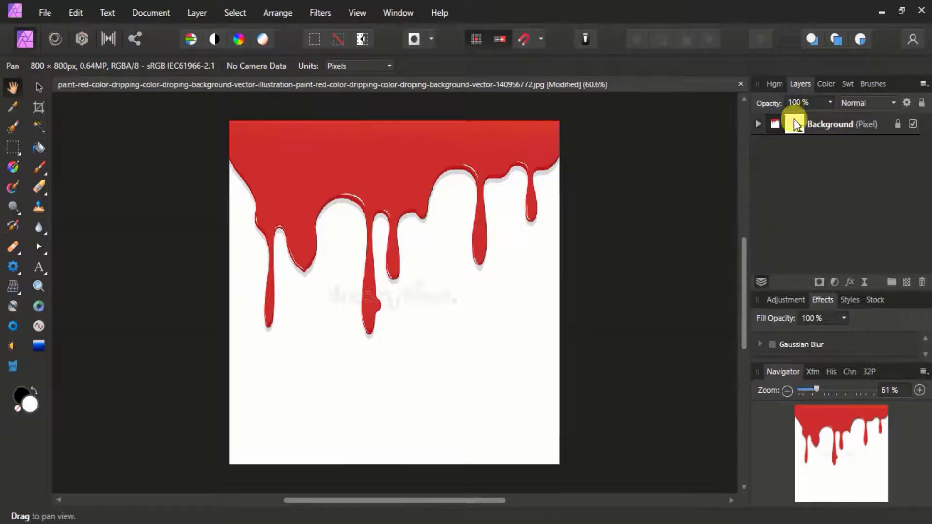
- Pull the Liquify layer out of Background and place it above
left_click(758, 125)
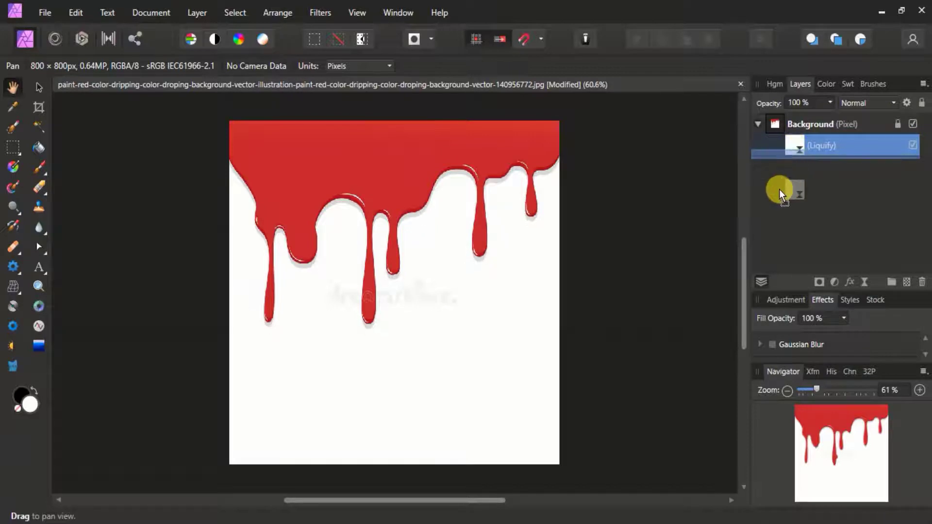
left_click_drag(793, 157, 779, 190)
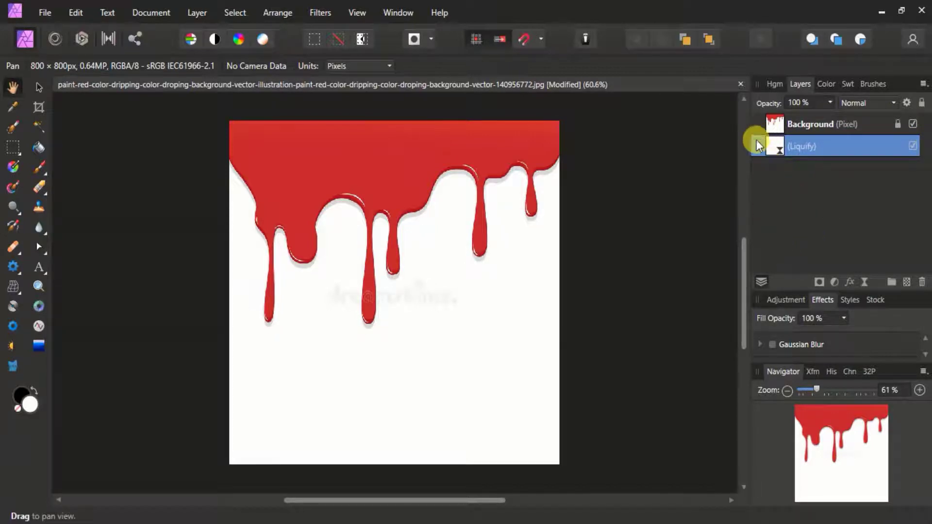
left_click_drag(756, 141, 760, 100)
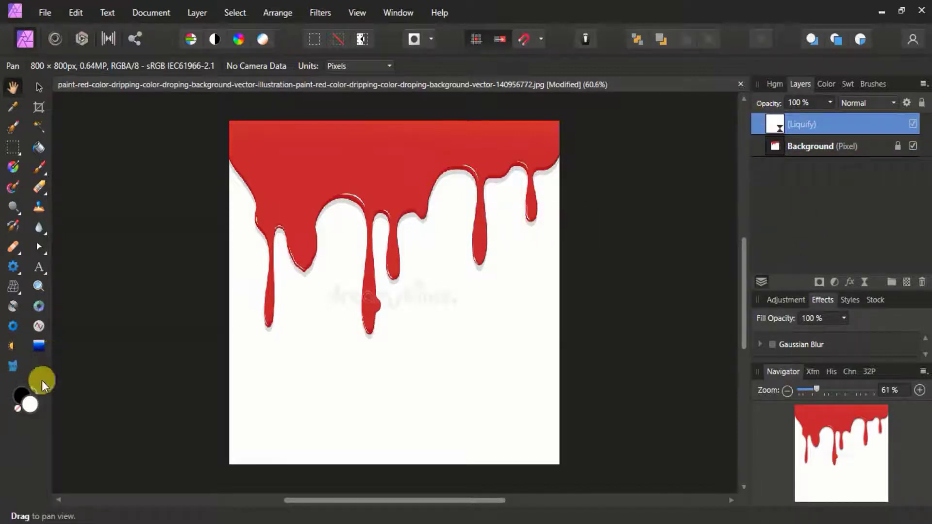
- Draw a light-blue rectangle band across the drips
left_click(13, 265)
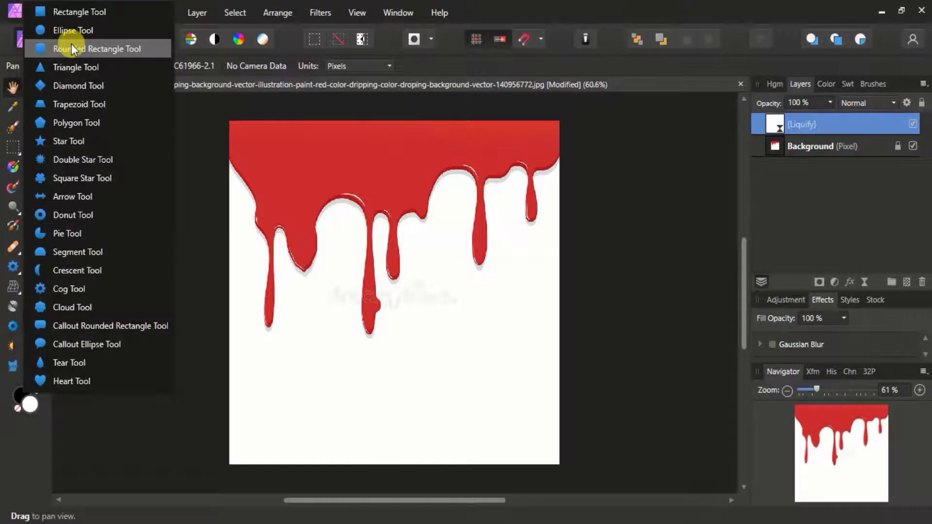
left_click(68, 13)
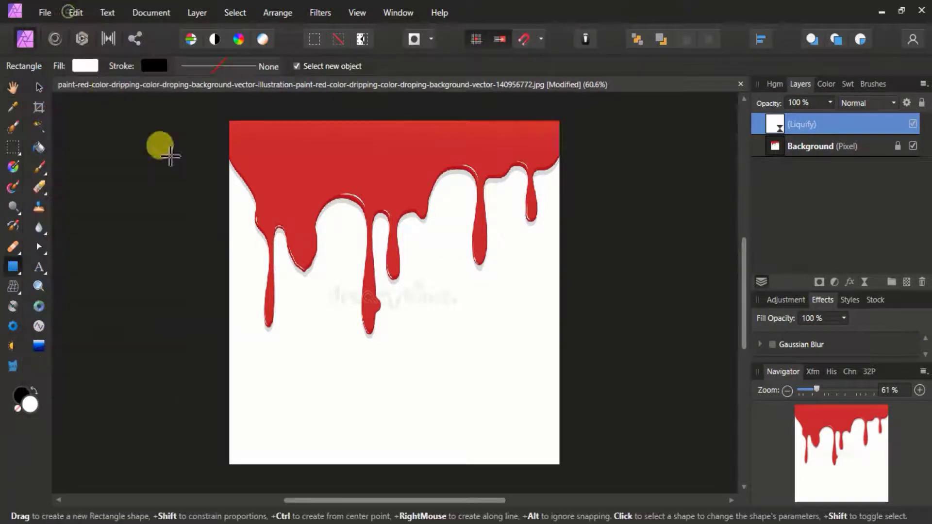
left_click(86, 65)
left_click_drag(109, 208, 147, 194)
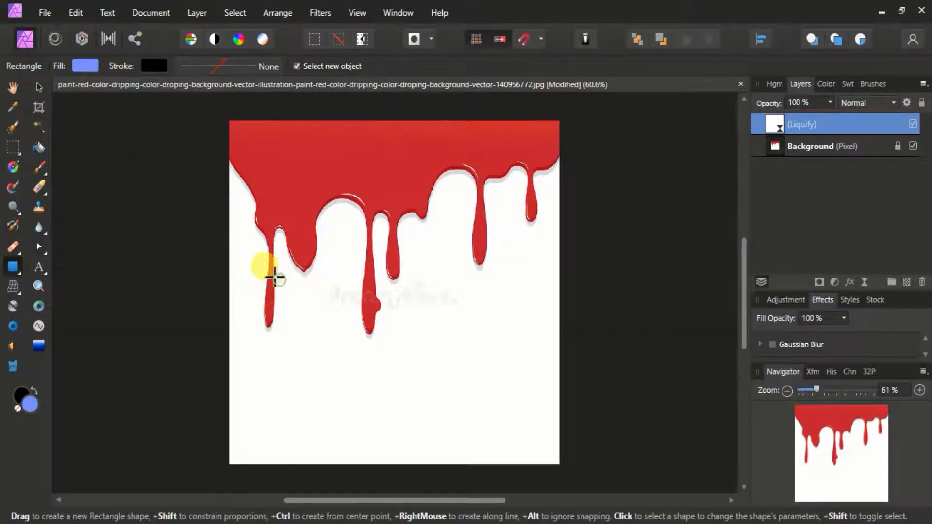
mouse_move(232, 242)
left_mouse_down()
mouse_move(554, 278)
mouse_move(563, 272)
left_mouse_up()
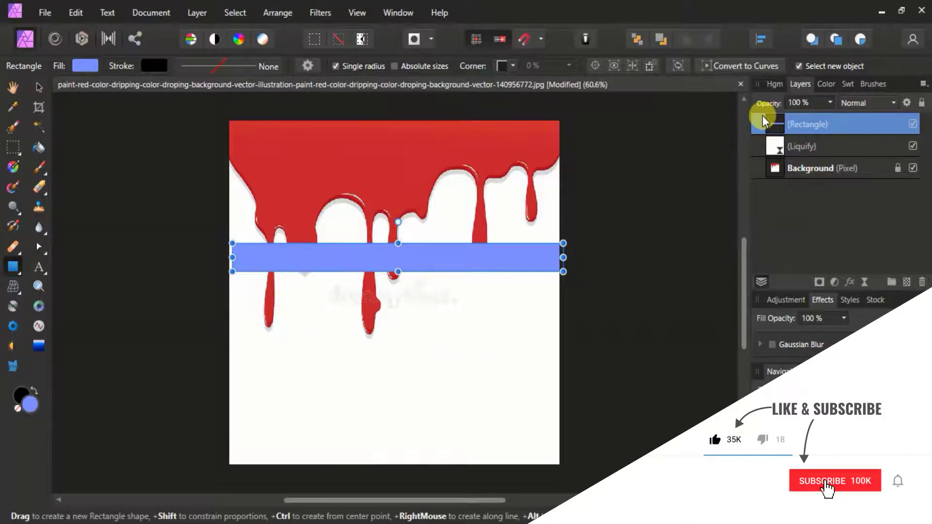
- Reposition the blue band and reorder the Rectangle and Liquify layers
left_click_drag(775, 124, 772, 164)
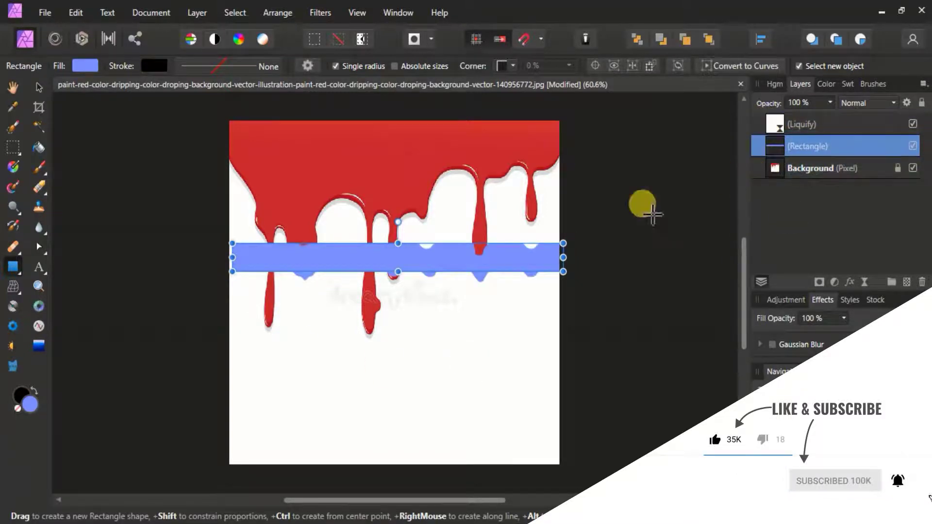
left_click(38, 88)
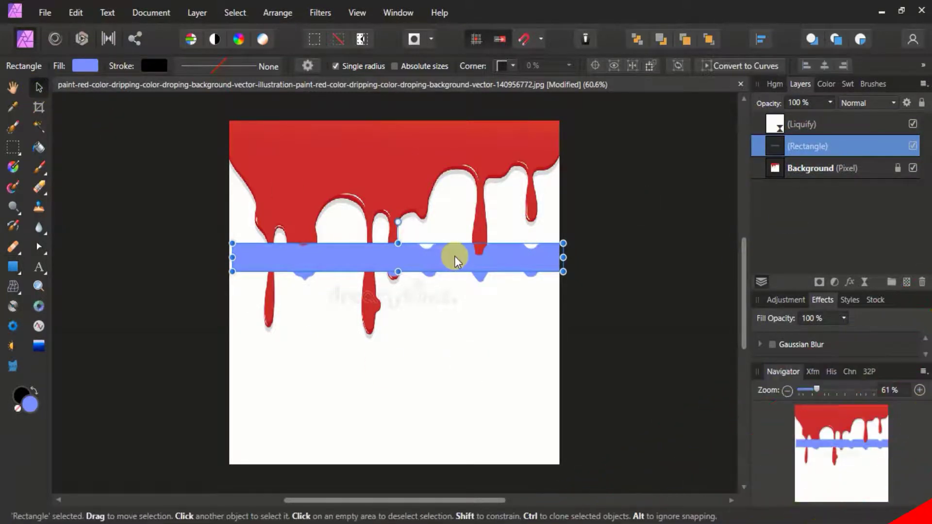
mouse_move(455, 256)
left_mouse_down()
mouse_move(449, 203)
mouse_move(461, 256)
left_mouse_up()
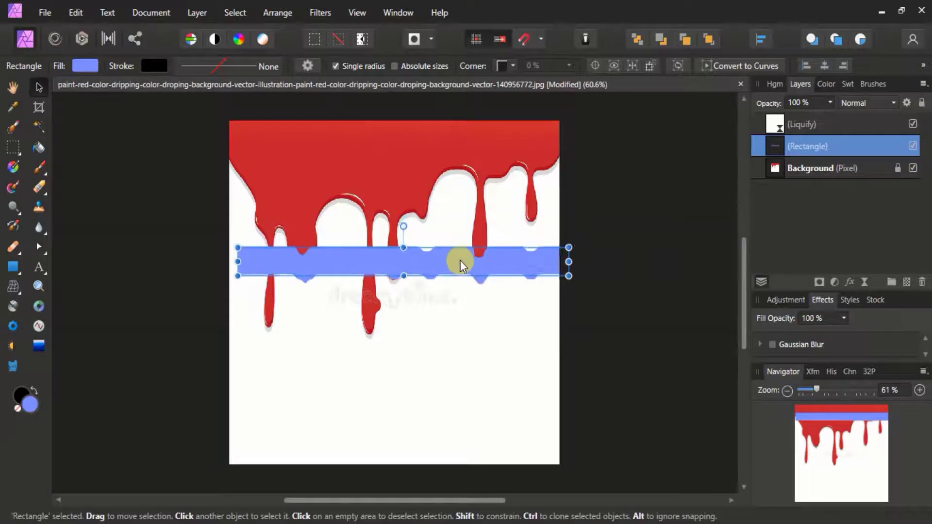
mouse_move(461, 255)
left_mouse_down()
mouse_move(453, 257)
mouse_move(454, 247)
left_mouse_up()
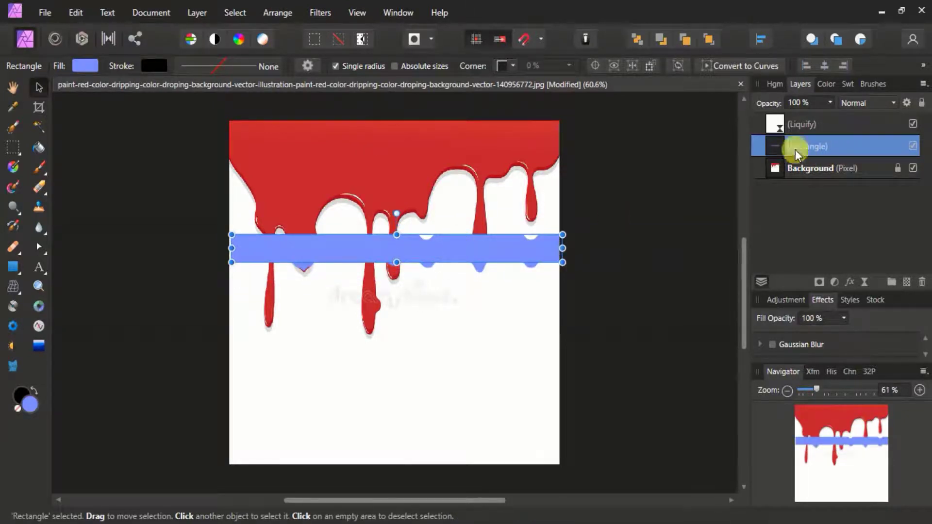
left_click_drag(765, 127, 860, 165)
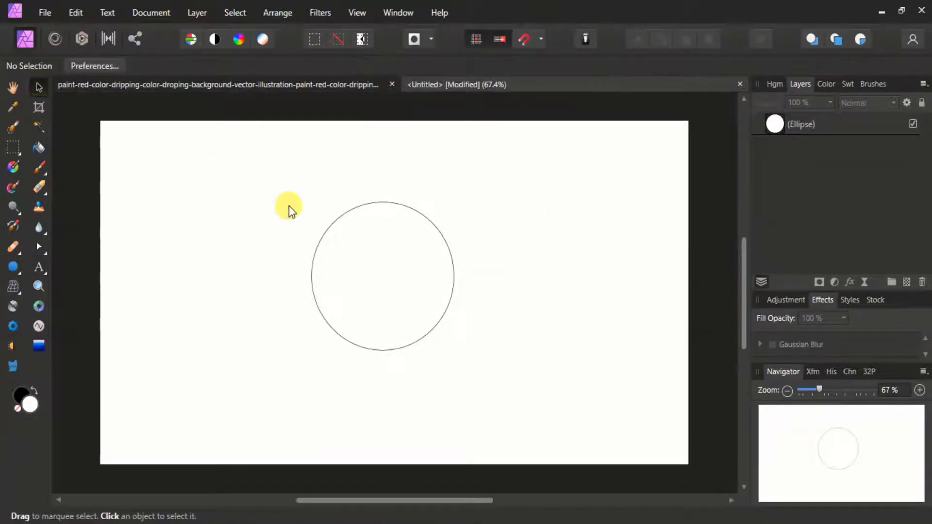
- Try placing artistic text on the circle, then undo twice back to the plain circle
left_click(322, 240)
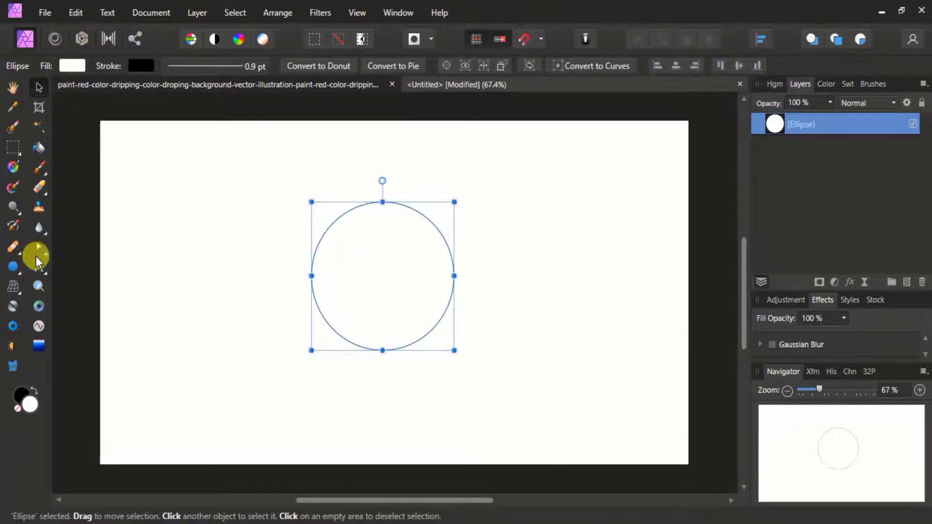
left_click(37, 264)
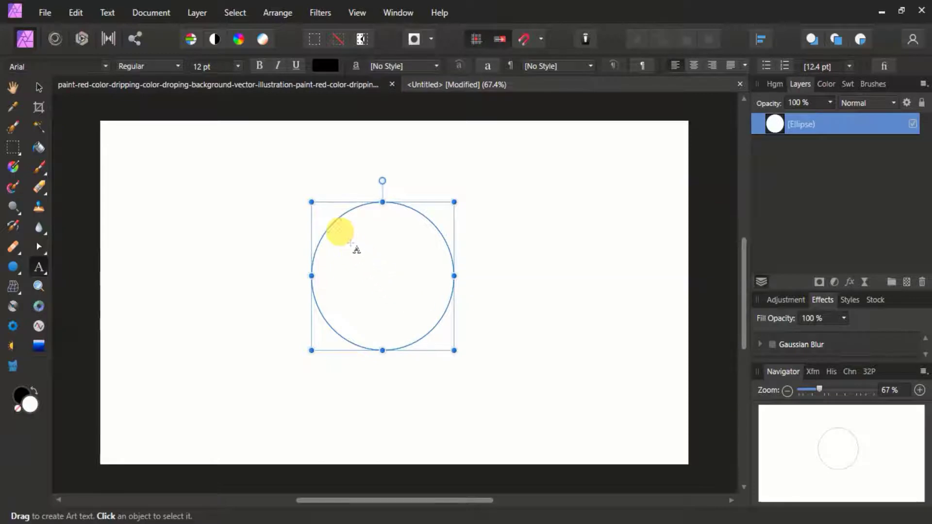
left_click(306, 270)
type("sp")
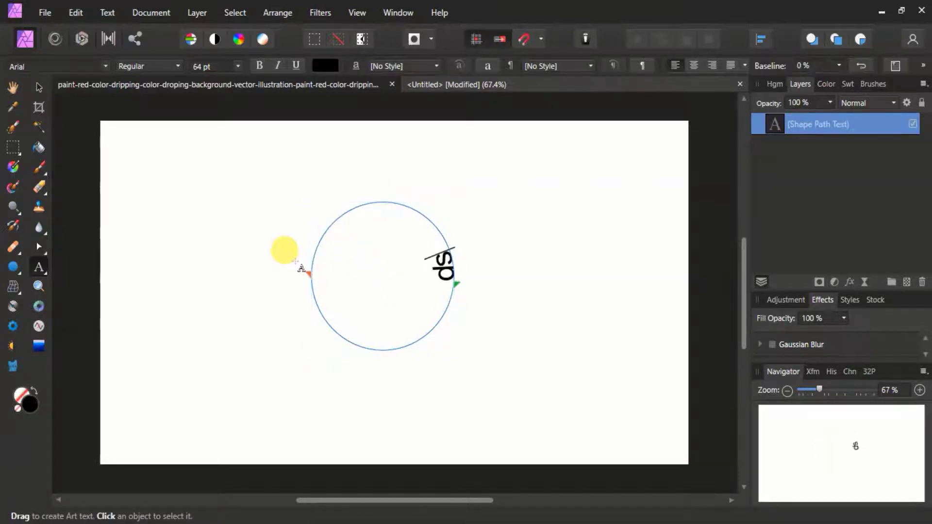
key("ctrl+z")
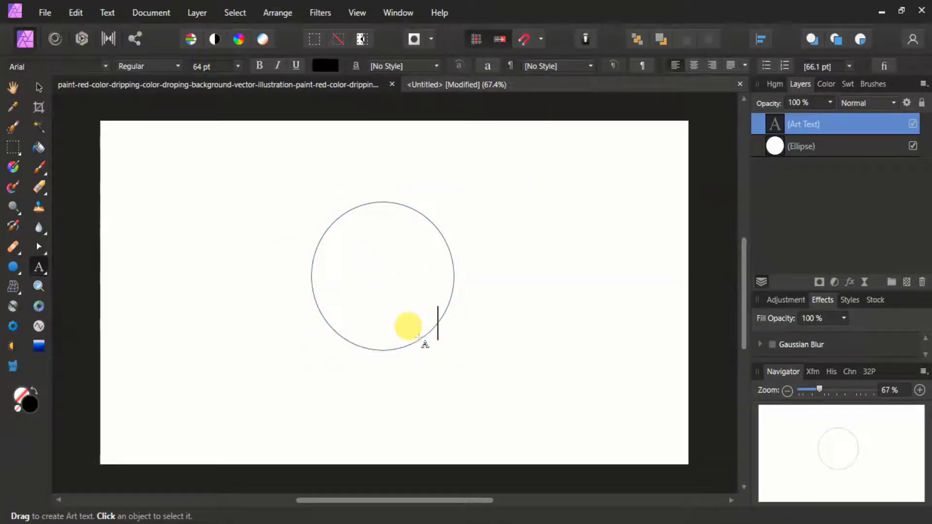
key("ctrl+z")
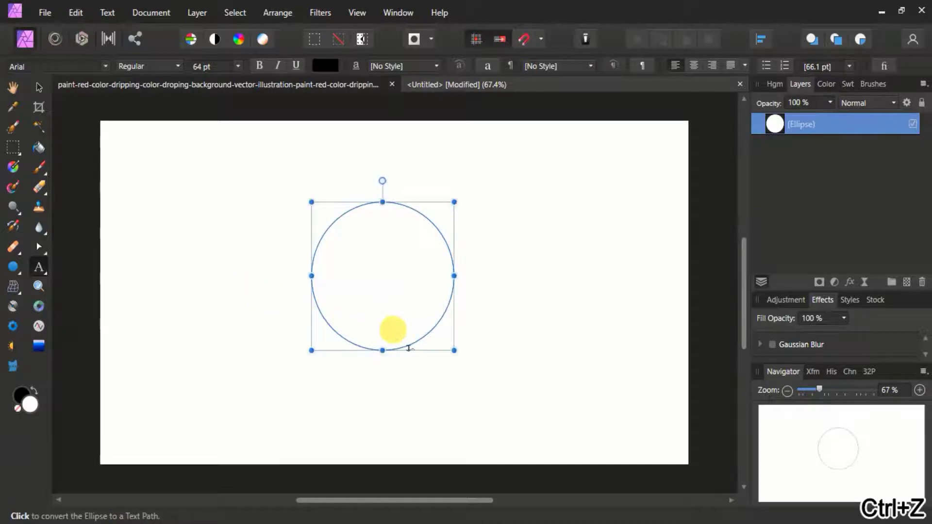
- Type 'Affinity Photo 1.9' along the circle, rotate it over the top and adjust its baseline
left_click(424, 343)
type("Affinity Ph")
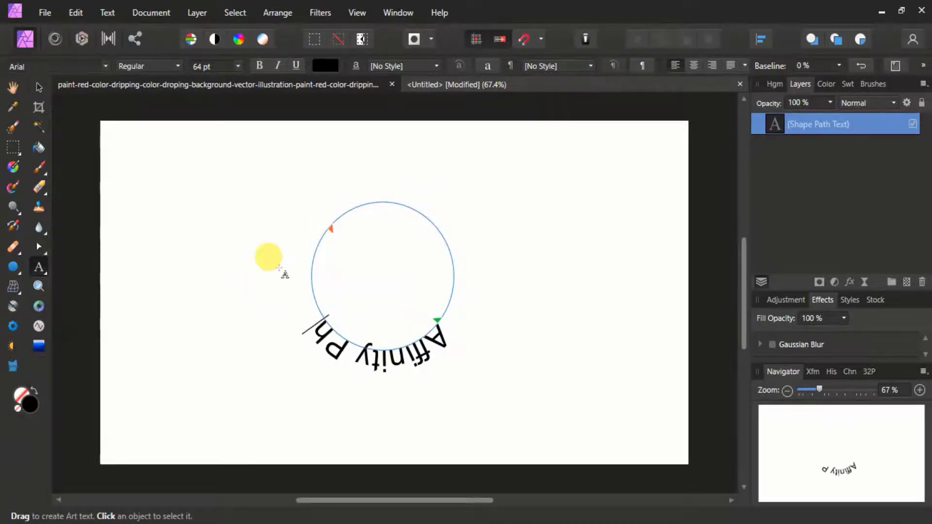
type("oto 1.9")
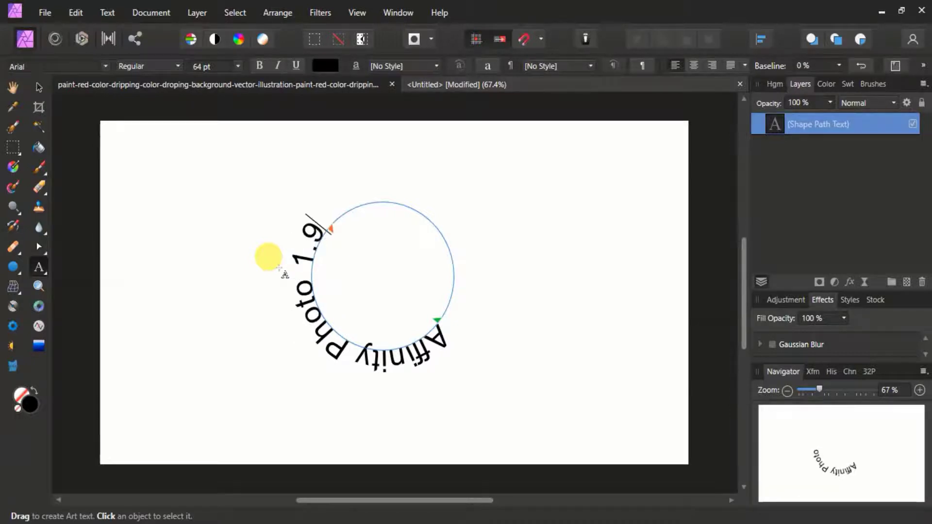
left_click_drag(435, 320, 454, 273)
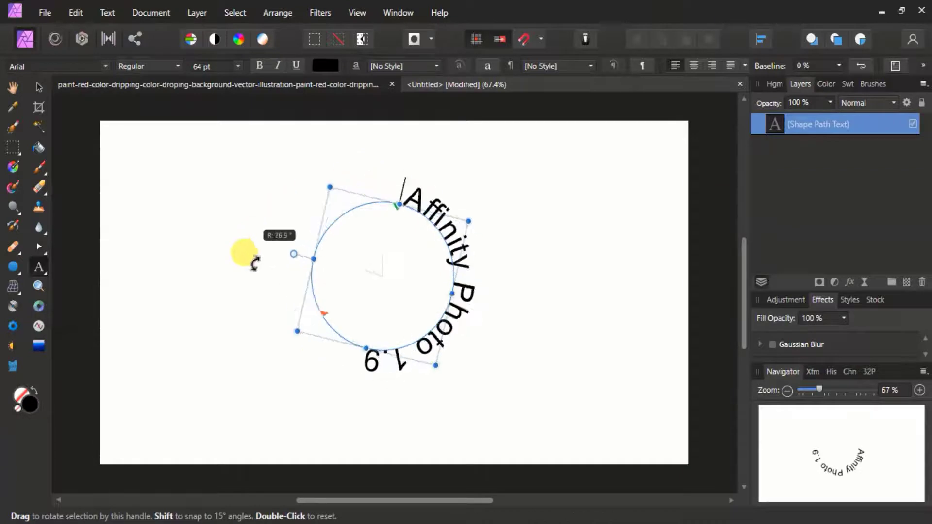
left_click_drag(382, 181, 393, 384)
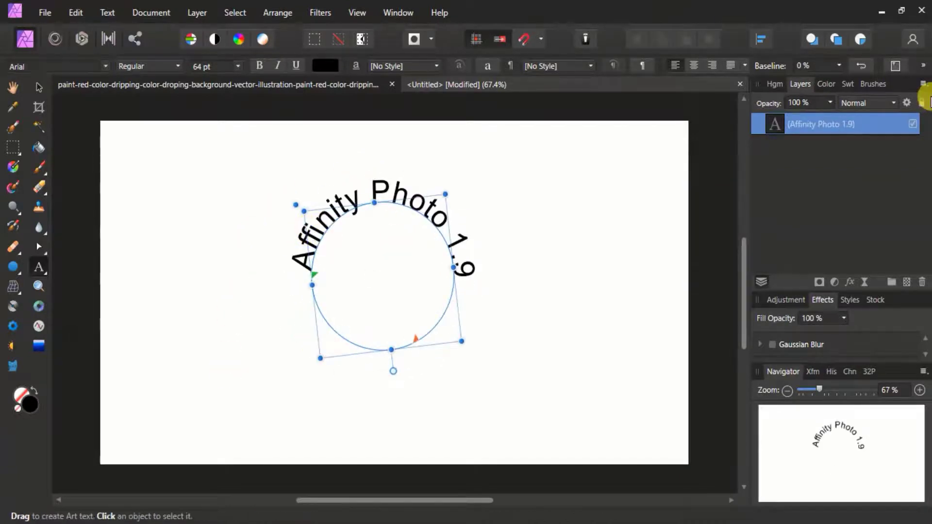
left_click(839, 65)
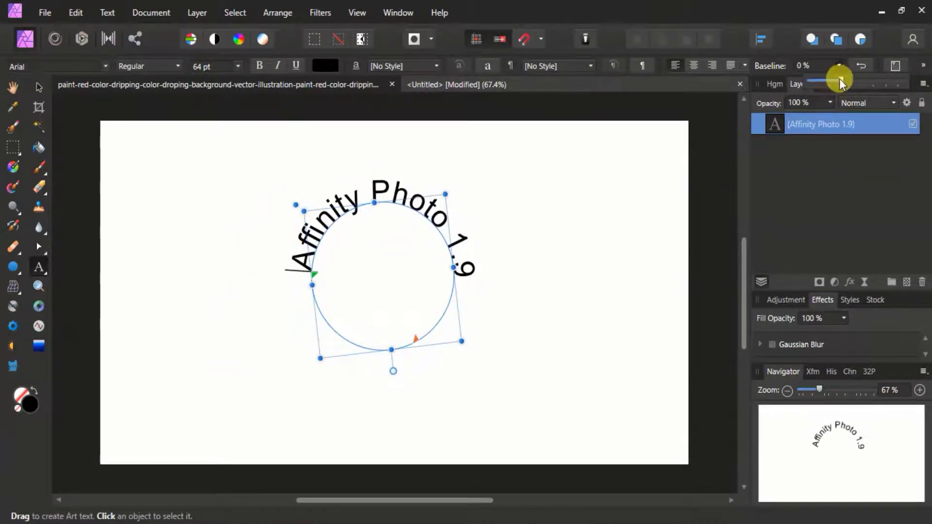
left_click_drag(841, 82, 851, 92)
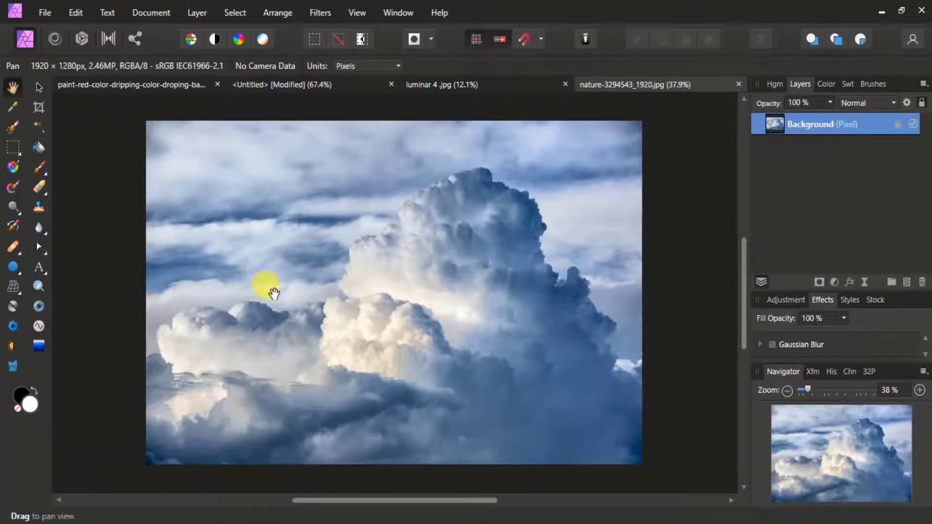
- Select a bright cloud patch with the Selection Brush and make a new brush from it
left_click(11, 128)
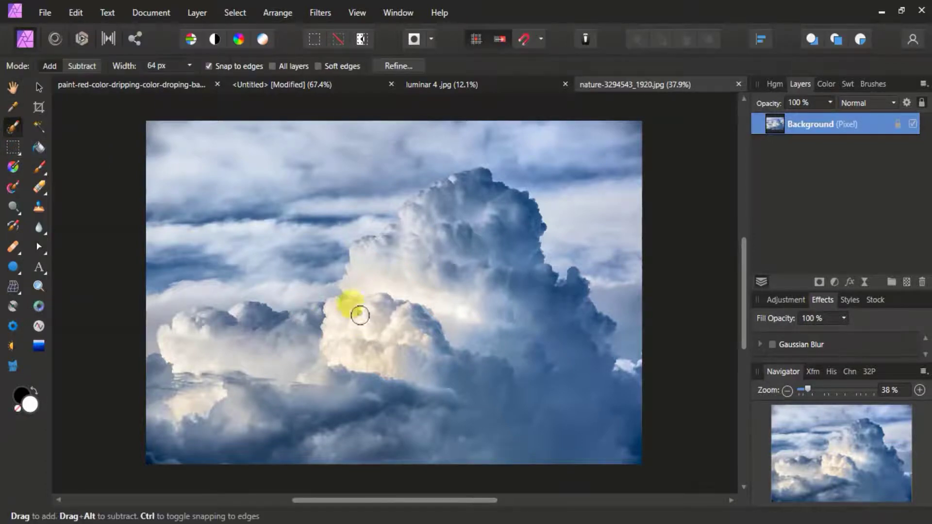
left_click_drag(341, 310, 378, 386)
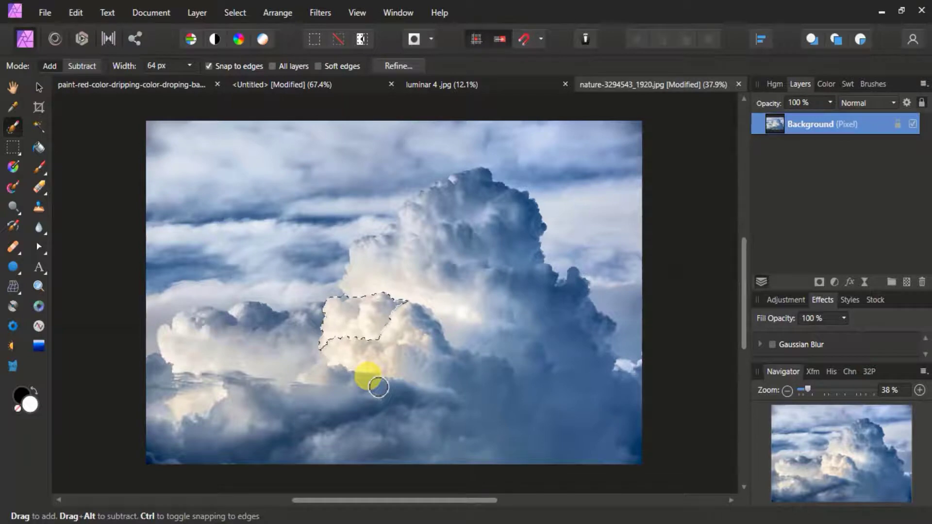
left_click(873, 84)
left_click(921, 84)
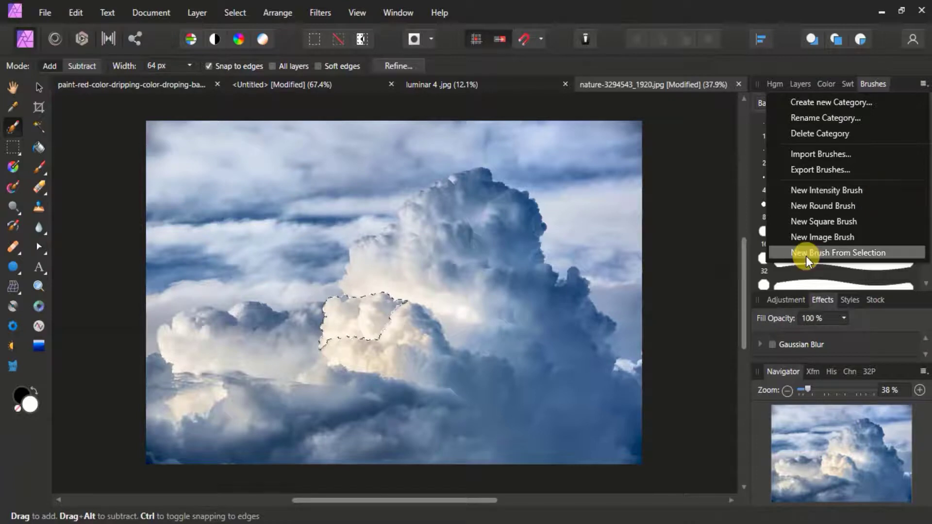
left_click(868, 252)
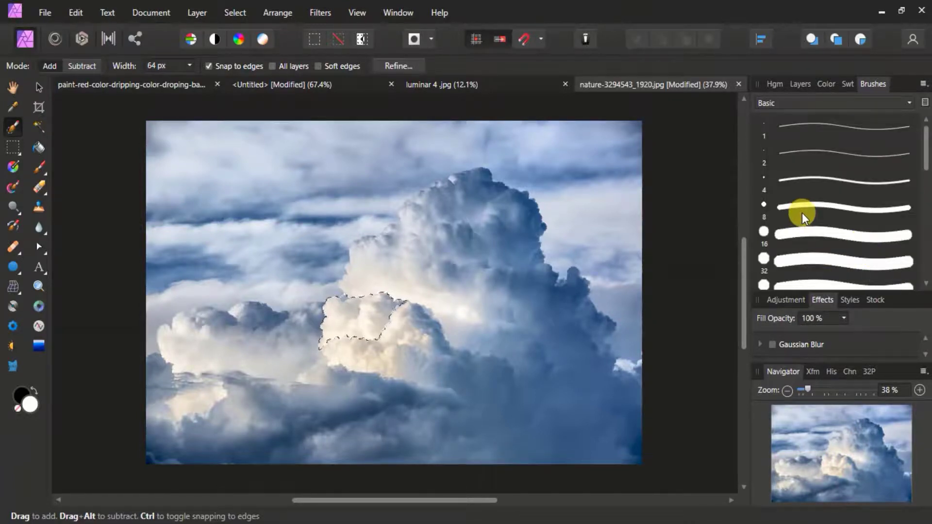
- Create a second brush from another cloud selection, pick brush 665, and show the road photo
scroll(808, 196, "down", 3)
scroll(808, 196, "down", 3)
scroll(808, 196, "down", 3)
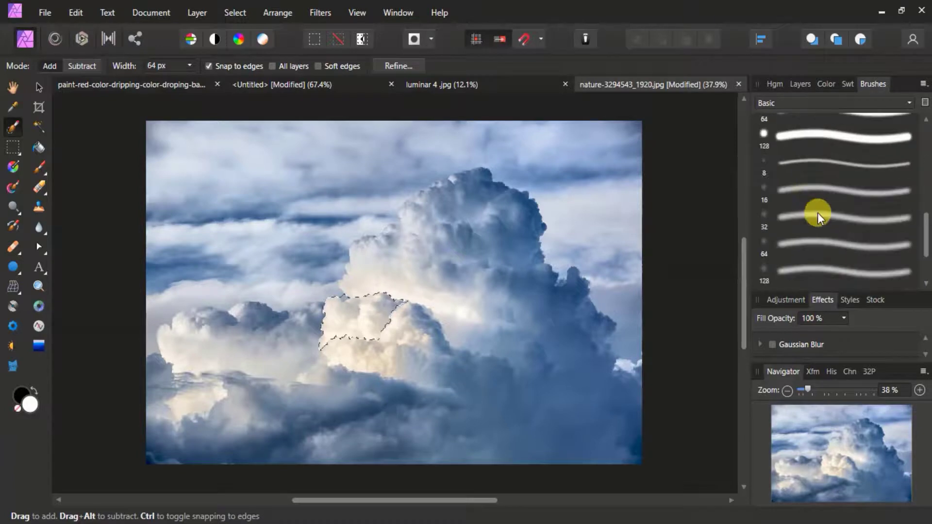
scroll(818, 215, "down", 3)
left_click(834, 103)
left_click_drag(485, 270, 469, 266)
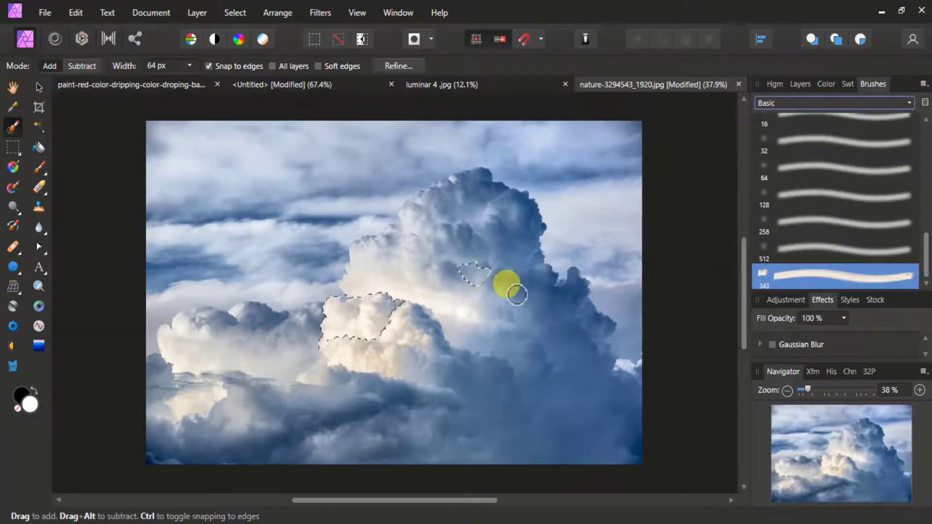
left_click(923, 83)
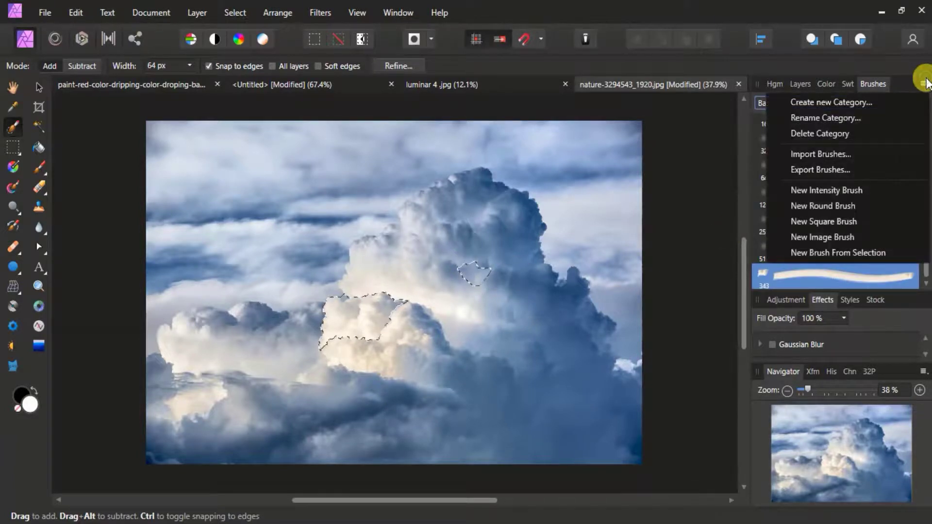
left_click(846, 253)
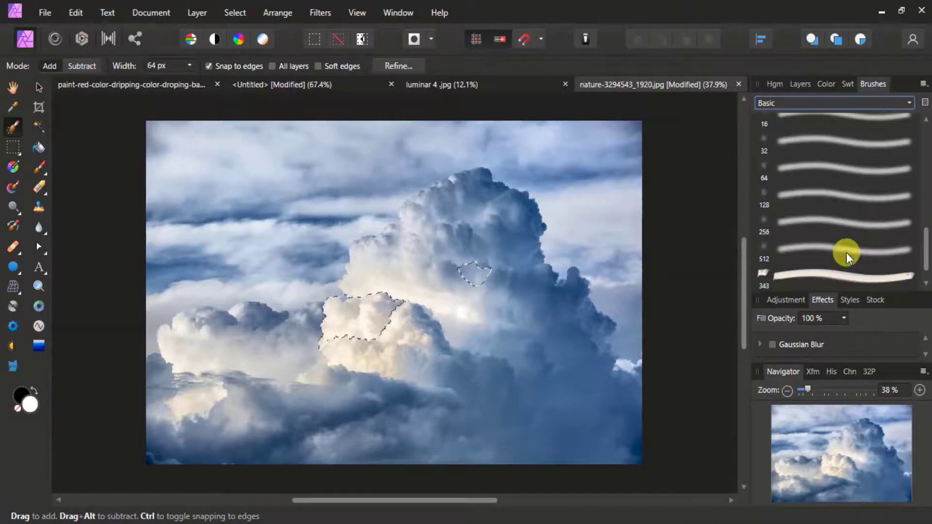
left_click(814, 274)
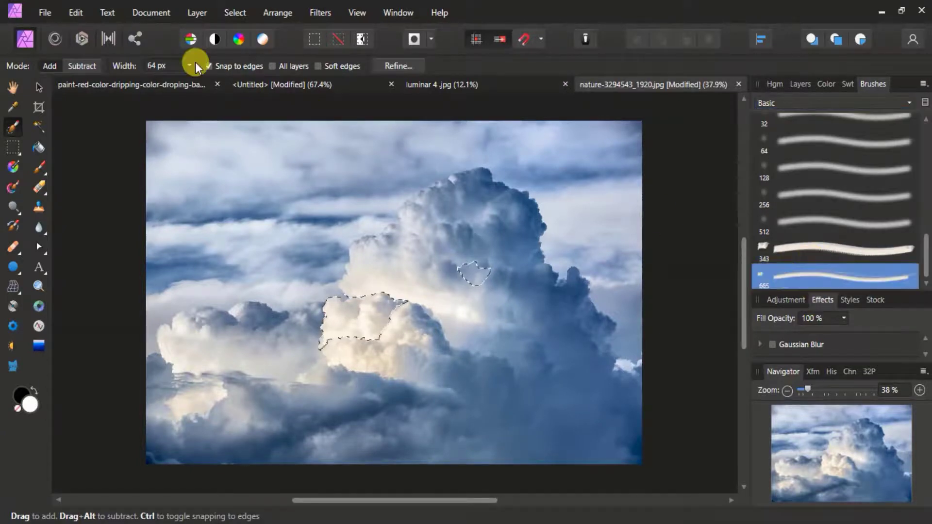
left_click(492, 88)
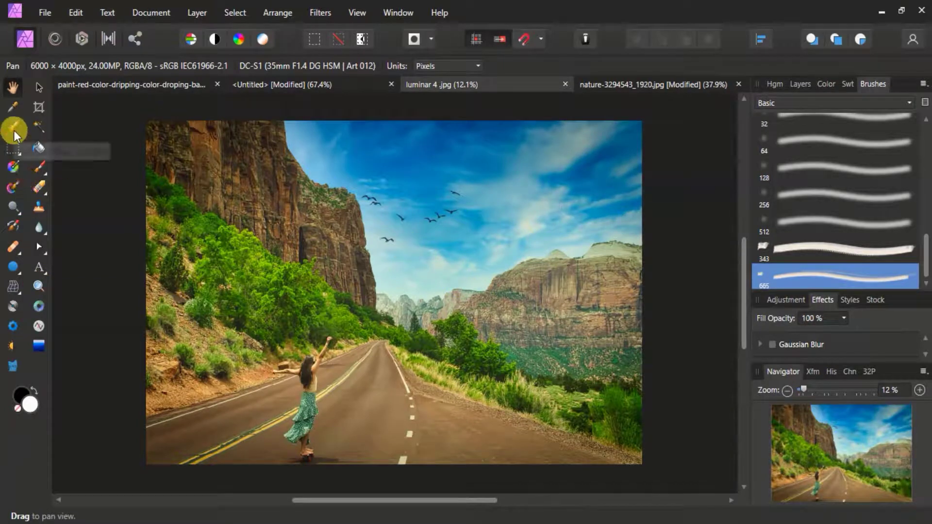
- Stamp three cloud dabs into the road photo's sky with the Paint Brush
left_click(39, 166)
left_click(541, 232)
left_click(566, 208)
left_click(604, 194)
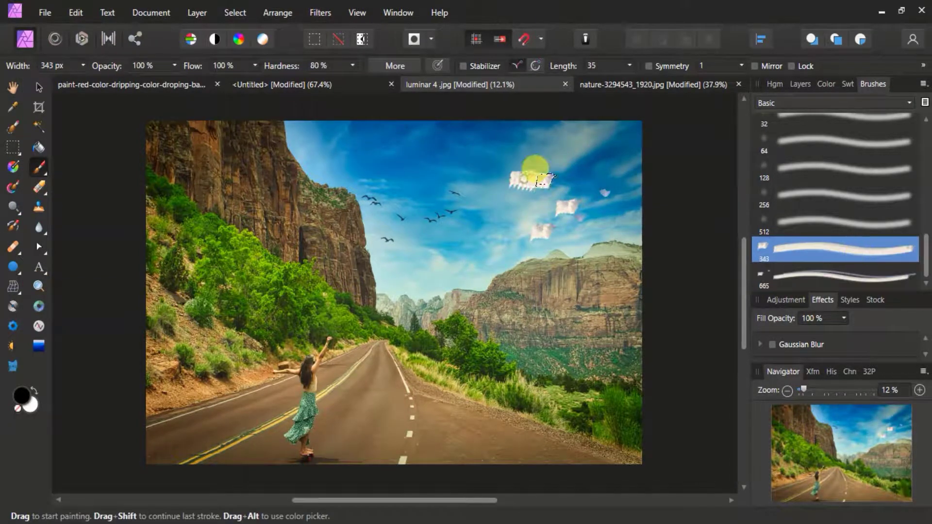
- Customise brush 343: smaller size, 93% hardness, lower accumulation, flow and rotation jitter, X/Y scatter
double_click(762, 248)
left_click_drag(695, 225, 601, 225)
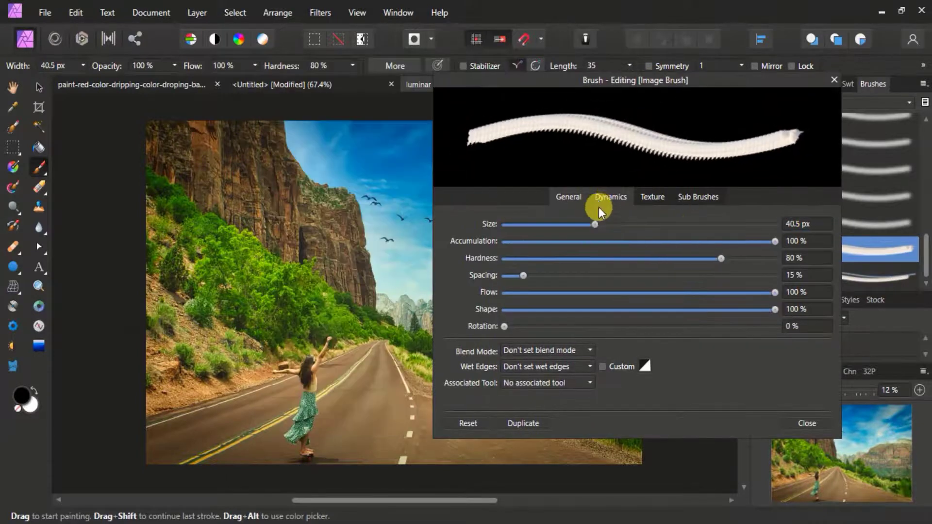
left_click_drag(775, 242, 703, 241)
left_click_drag(721, 259, 749, 258)
left_click(611, 196)
left_click_drag(517, 260, 626, 260)
left_click_drag(517, 278, 635, 278)
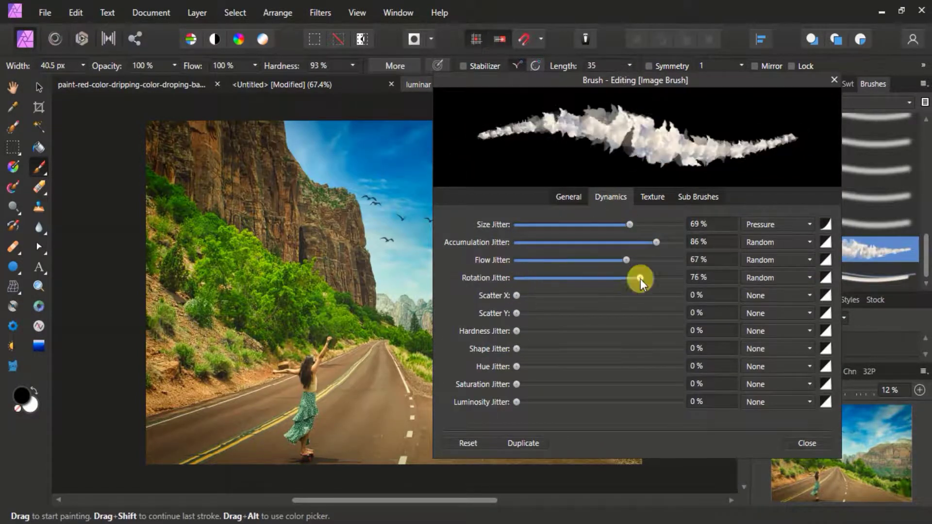
left_click_drag(517, 295, 630, 295)
left_click_drag(517, 313, 633, 313)
left_click(569, 197)
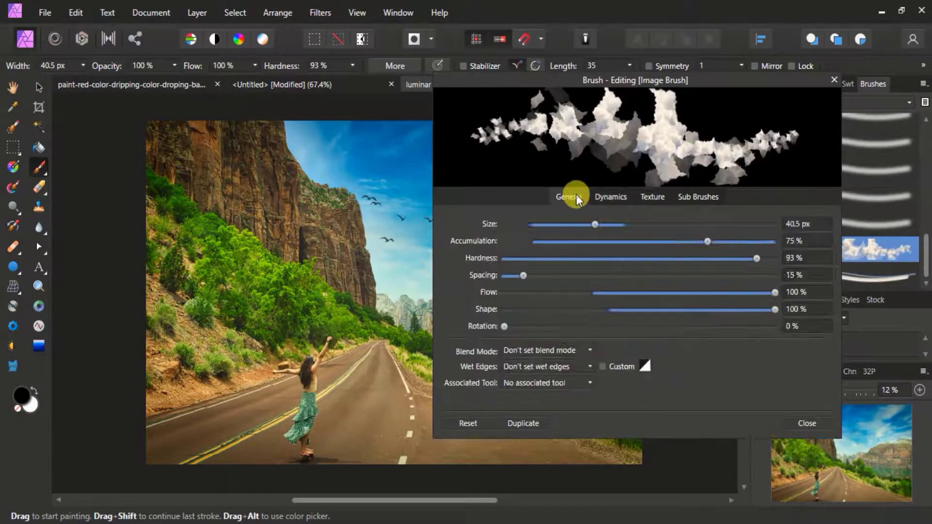
left_click_drag(595, 224, 574, 224)
left_click(834, 80)
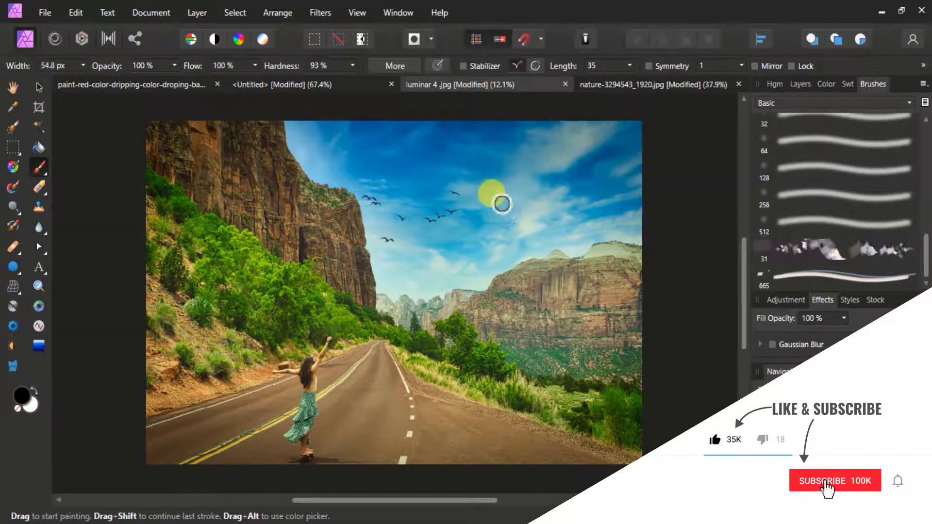
- Paint scattered cloud strokes and long diagonal streaks across the sky
mouse_move(515, 194)
left_mouse_down()
mouse_move(468, 203)
mouse_move(553, 160)
mouse_move(551, 212)
mouse_move(416, 214)
mouse_move(390, 224)
mouse_move(399, 198)
mouse_move(329, 167)
mouse_move(620, 141)
mouse_move(586, 249)
left_mouse_up()
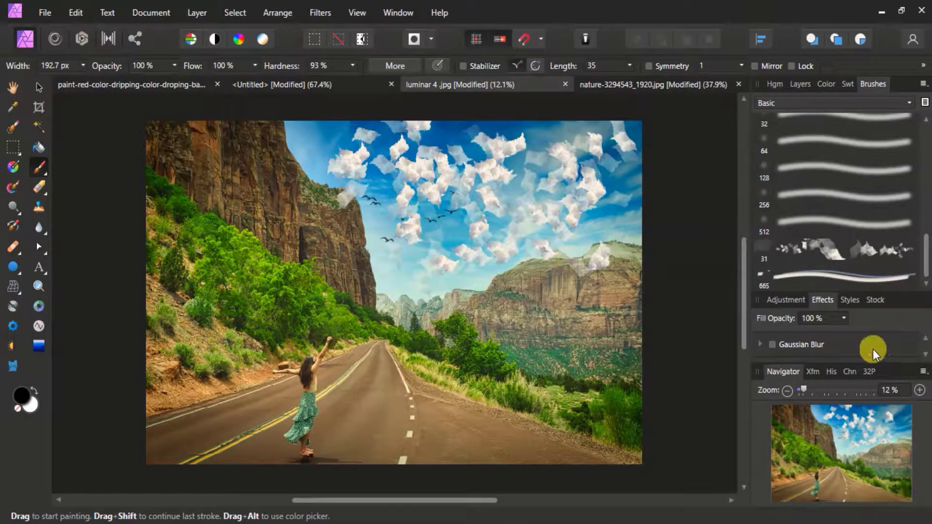
left_click(851, 271)
mouse_move(498, 209)
left_mouse_down()
mouse_move(359, 248)
mouse_move(589, 150)
mouse_move(395, 298)
mouse_move(408, 330)
mouse_move(499, 358)
mouse_move(307, 313)
mouse_move(430, 243)
left_mouse_up()
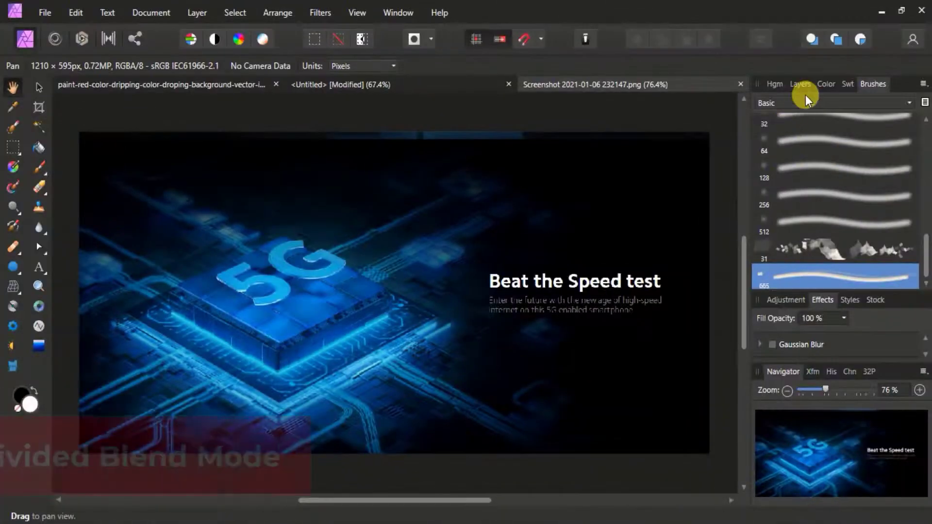
- Draw a rectangle covering the whole 5G image and fill it cyan
left_click(13, 268)
left_click(89, 15)
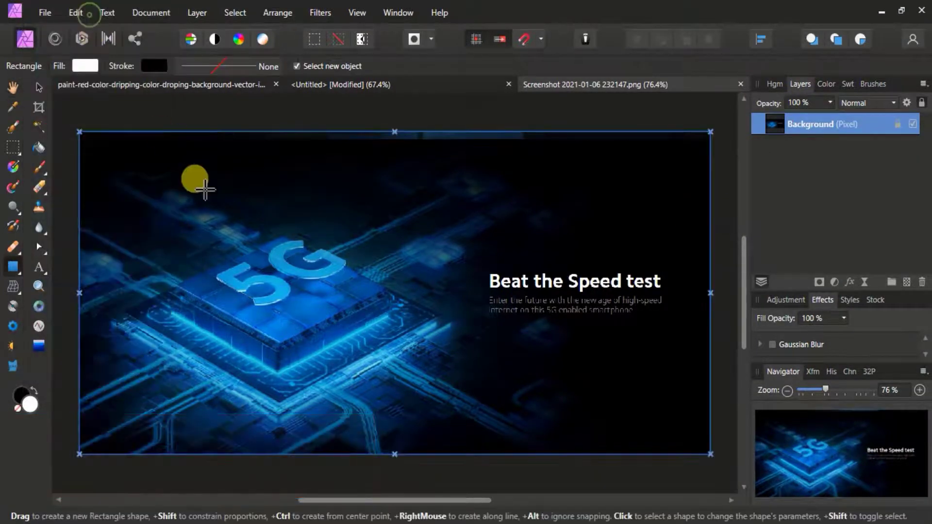
mouse_move(77, 132)
left_mouse_down()
mouse_move(726, 460)
mouse_move(699, 472)
left_mouse_up()
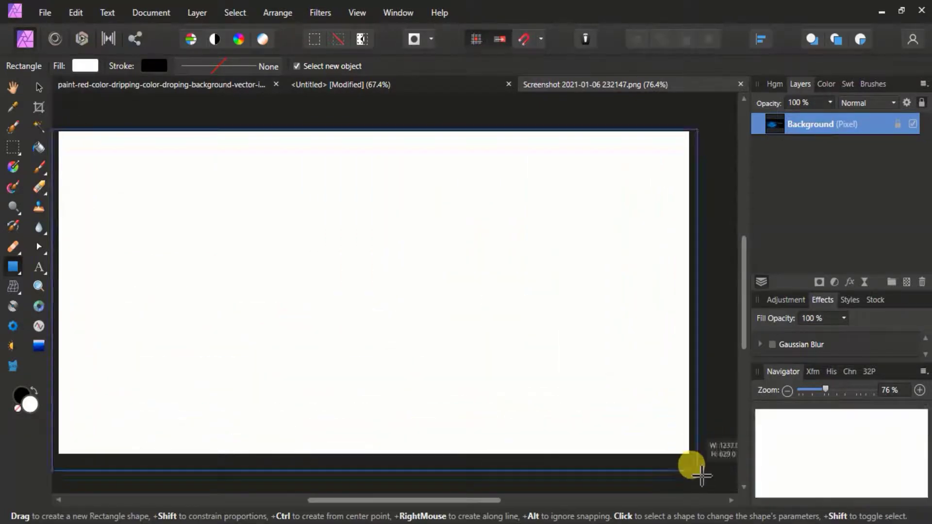
left_click(85, 66)
left_click_drag(109, 173, 100, 170)
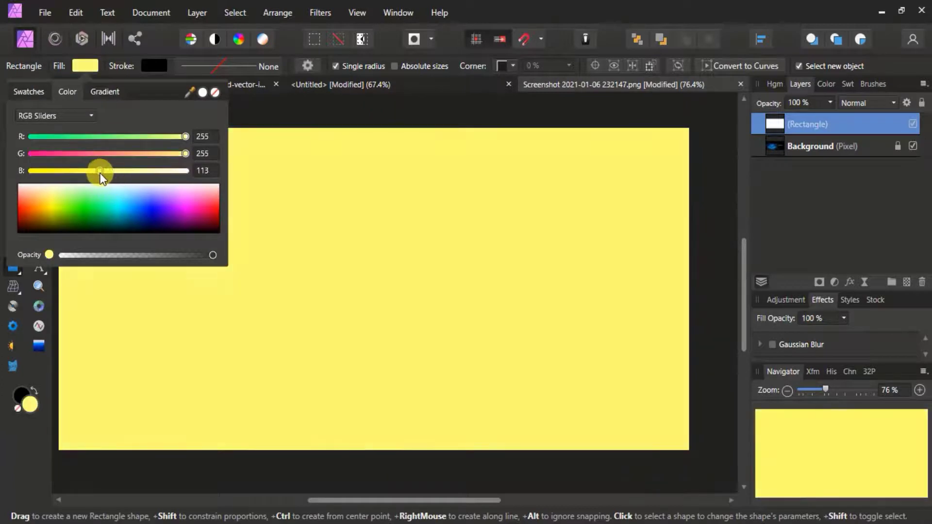
left_click(117, 202)
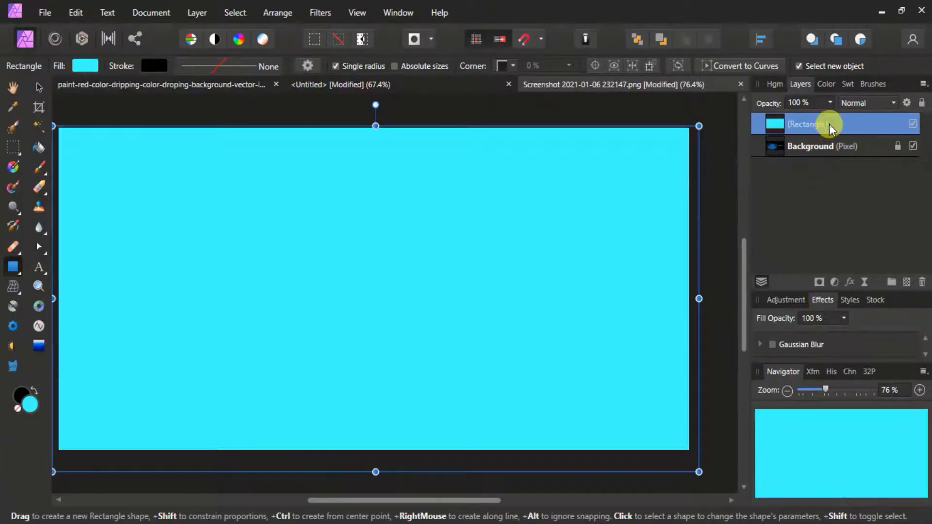
- Set the Rectangle layer to Divide blend mode and lower its opacity to about 70%
left_click(893, 103)
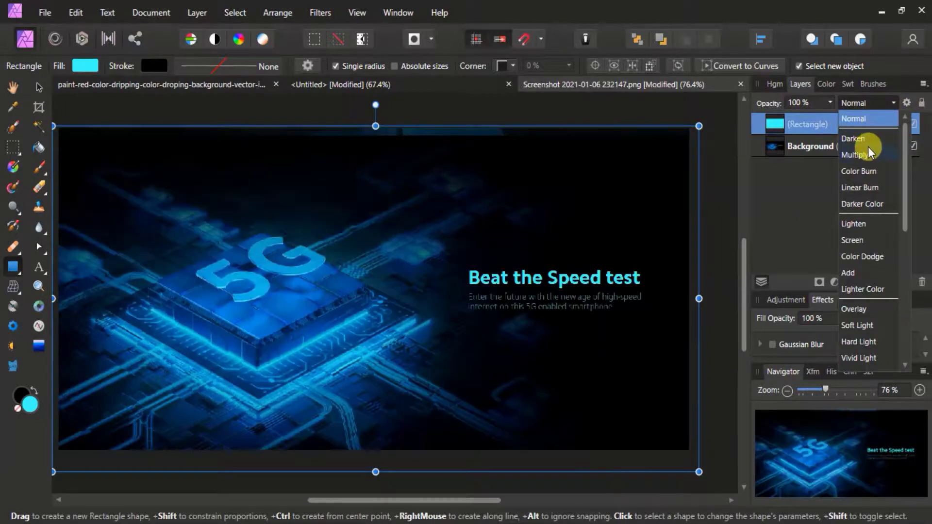
scroll(873, 274, "down", 5)
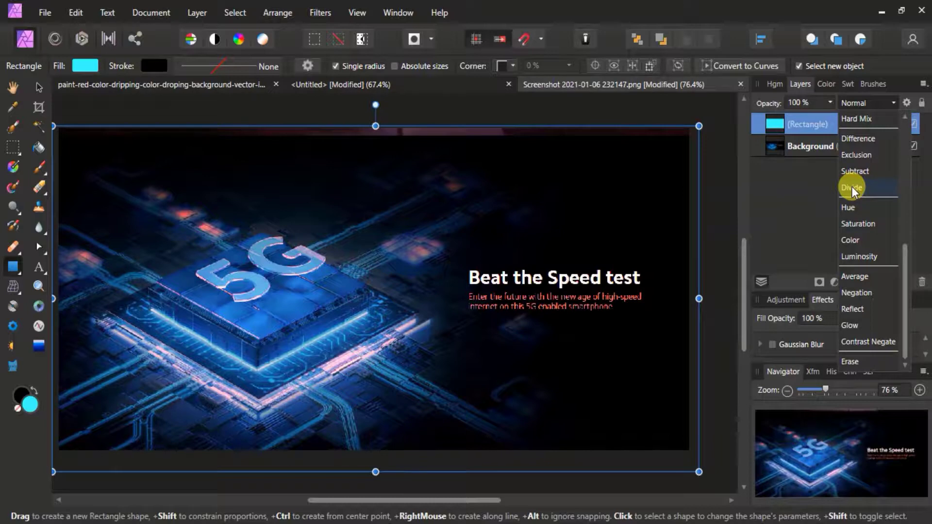
left_click(852, 189)
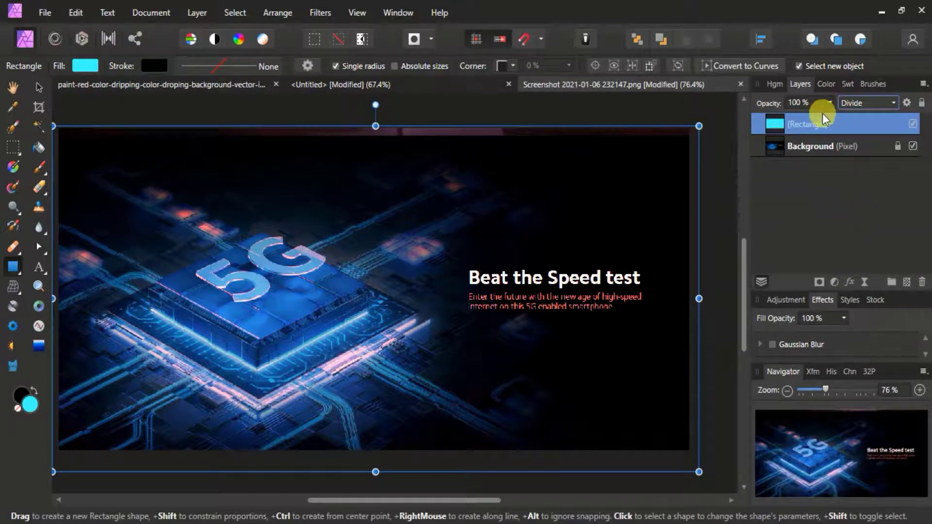
left_click(830, 102)
mouse_move(828, 117)
left_mouse_down()
mouse_move(695, 115)
mouse_move(802, 116)
left_mouse_up()
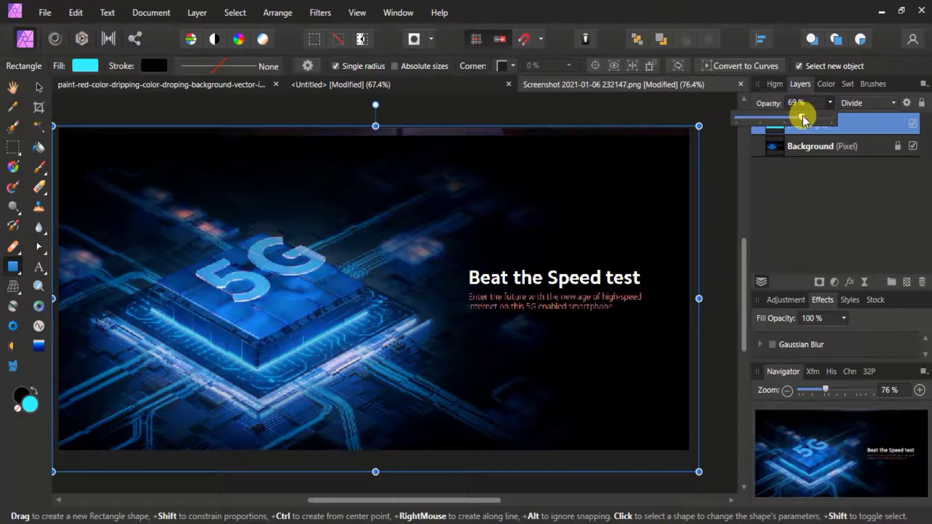
- Drag nodes on the Rectangle's Source Layer and Underlying Composition range curves in Blend Options
left_click(906, 103)
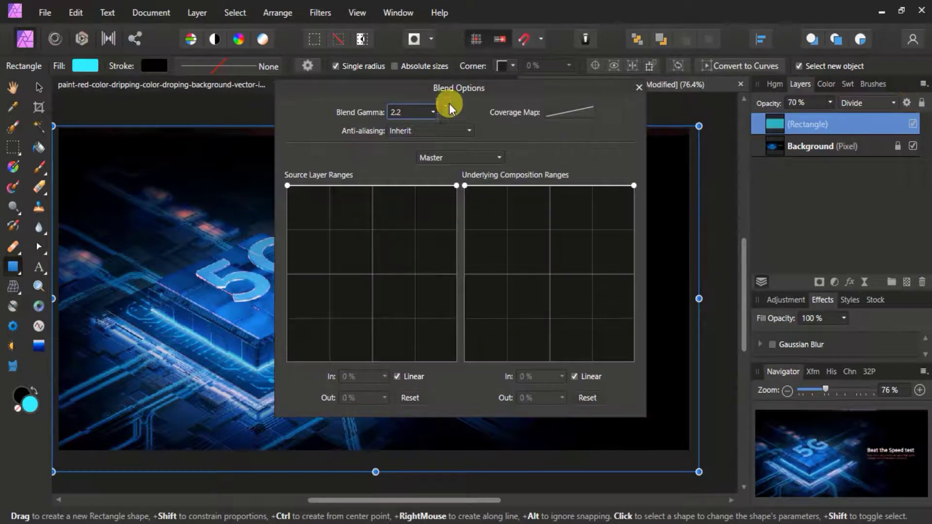
left_click_drag(465, 88, 633, 78)
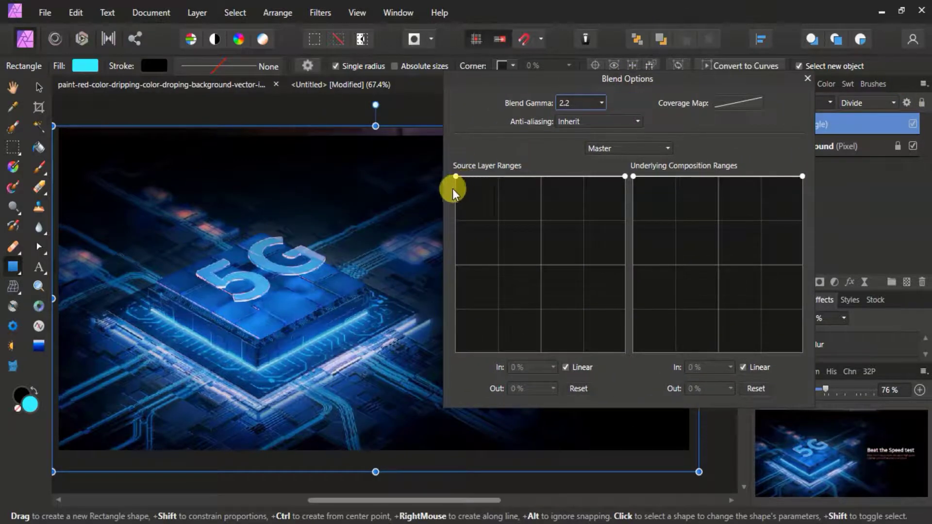
mouse_move(452, 189)
left_mouse_down()
mouse_move(523, 318)
mouse_move(519, 301)
left_mouse_up()
mouse_move(651, 177)
left_mouse_down()
mouse_move(652, 240)
mouse_move(638, 209)
left_mouse_up()
left_click_drag(689, 227, 673, 176)
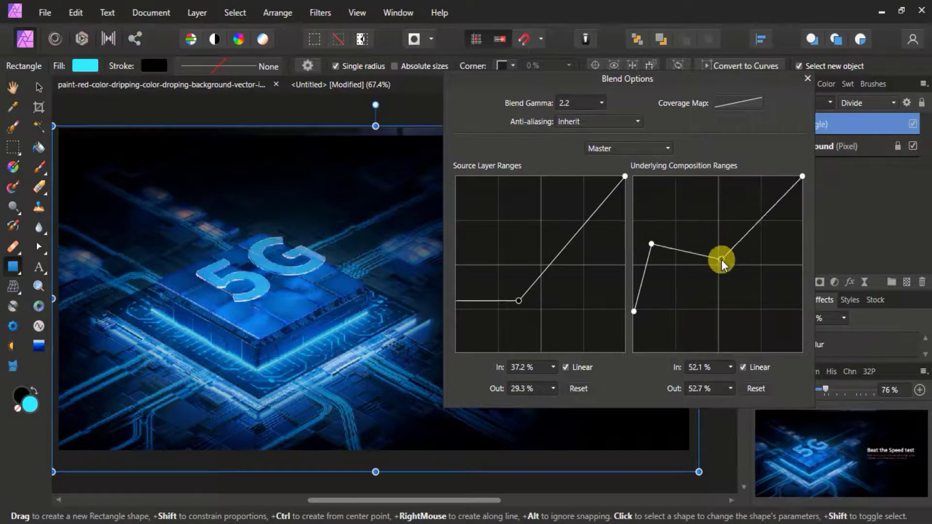
left_click_drag(636, 315, 629, 239)
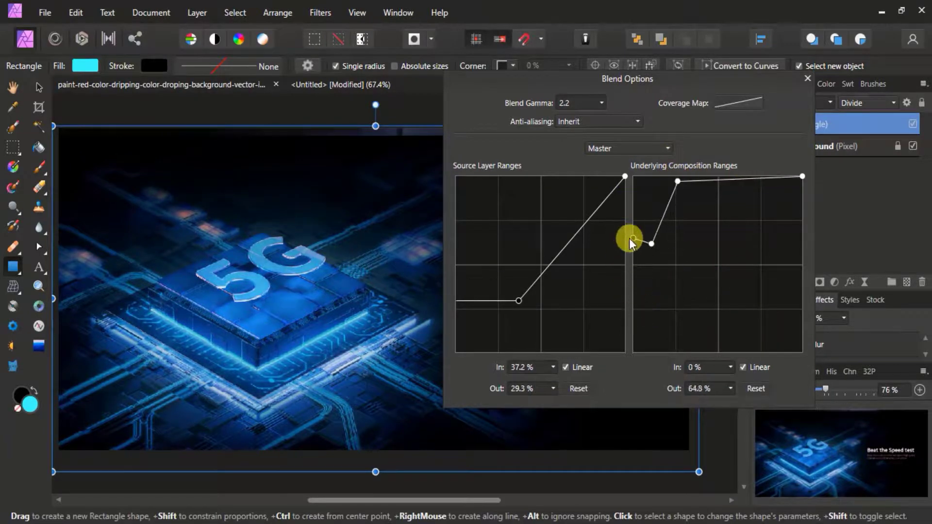
left_click(607, 177)
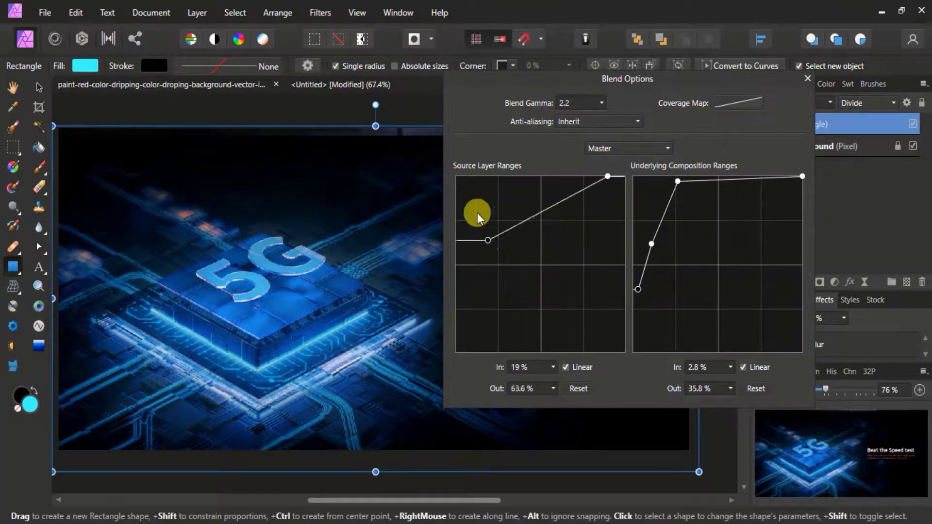
left_click(807, 78)
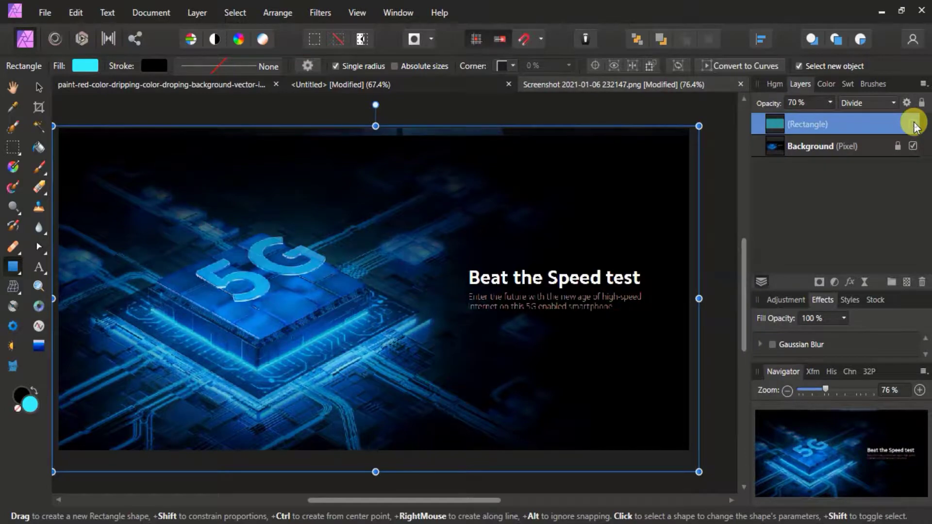
- Dock the Channels and Layers panels together on the left and float Effects beside the canvas
left_click(914, 125)
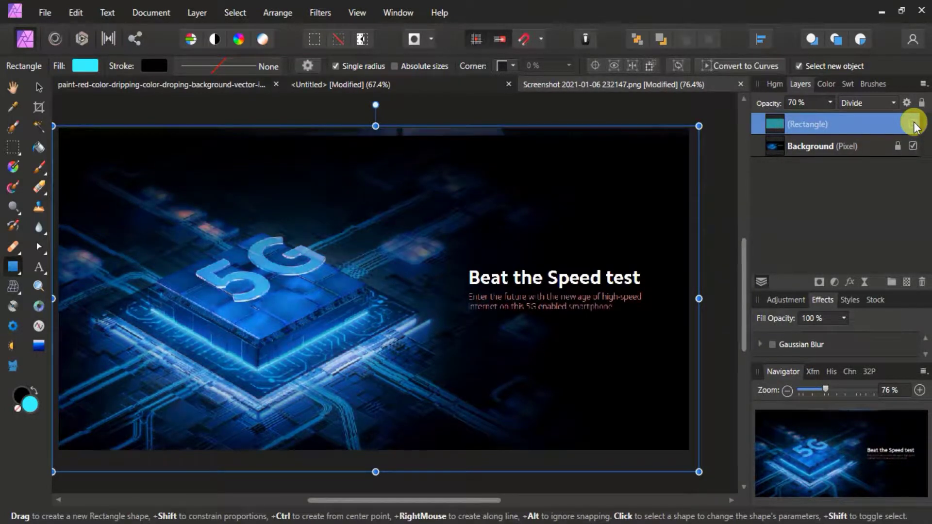
key("v")
mouse_move(800, 84)
left_mouse_down()
mouse_move(646, 176)
mouse_move(582, 109)
left_mouse_up()
left_click(850, 350)
left_click_drag(851, 350, 63, 73)
mouse_move(631, 105)
left_mouse_down()
mouse_move(137, 233)
mouse_move(297, 184)
mouse_move(124, 87)
left_mouse_up()
left_click(858, 269)
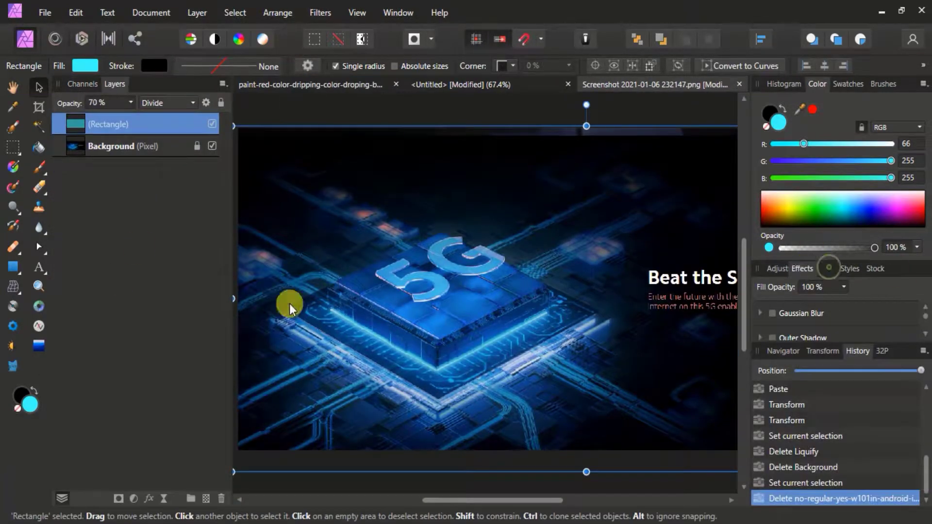
mouse_move(802, 268)
left_mouse_down()
mouse_move(187, 329)
mouse_move(757, 109)
left_mouse_up()
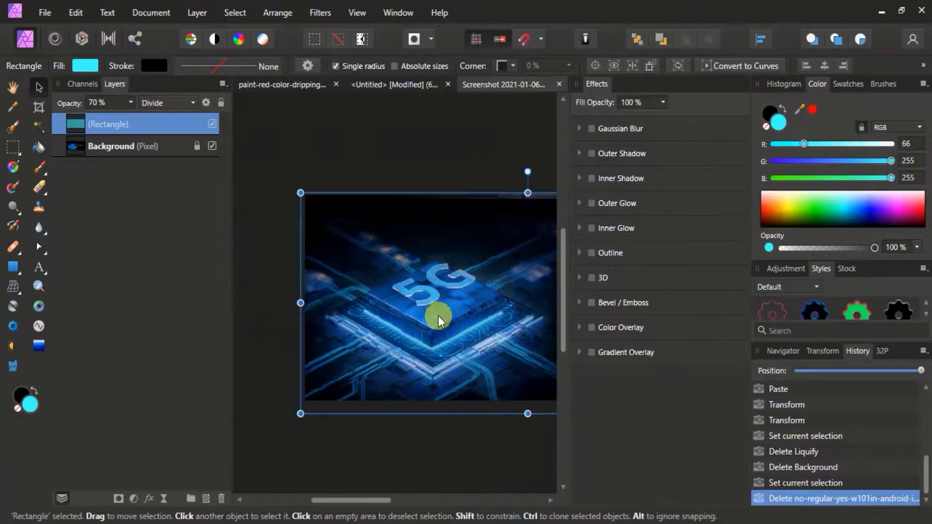
- Save the layout as the studio preset 'my preset window' and apply it
key("ctrl+d")
left_click(358, 12)
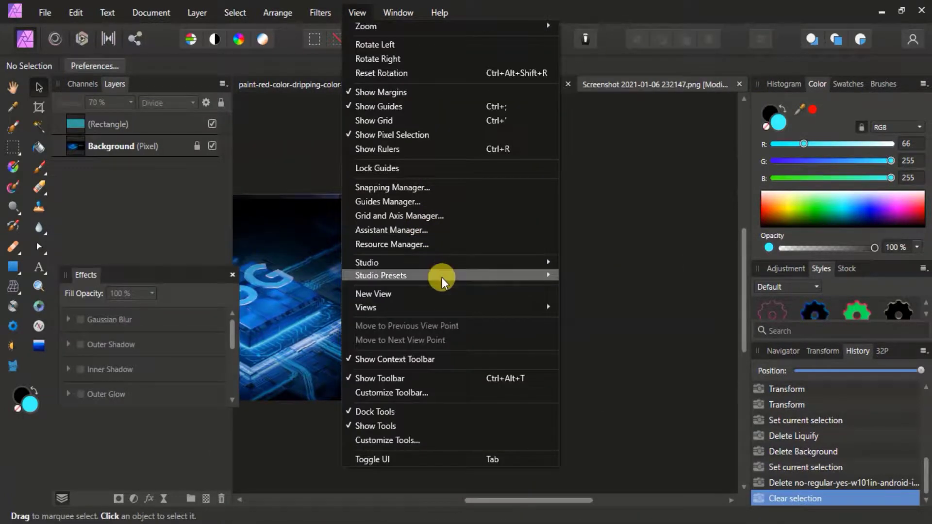
left_click(586, 280)
type("my preset w")
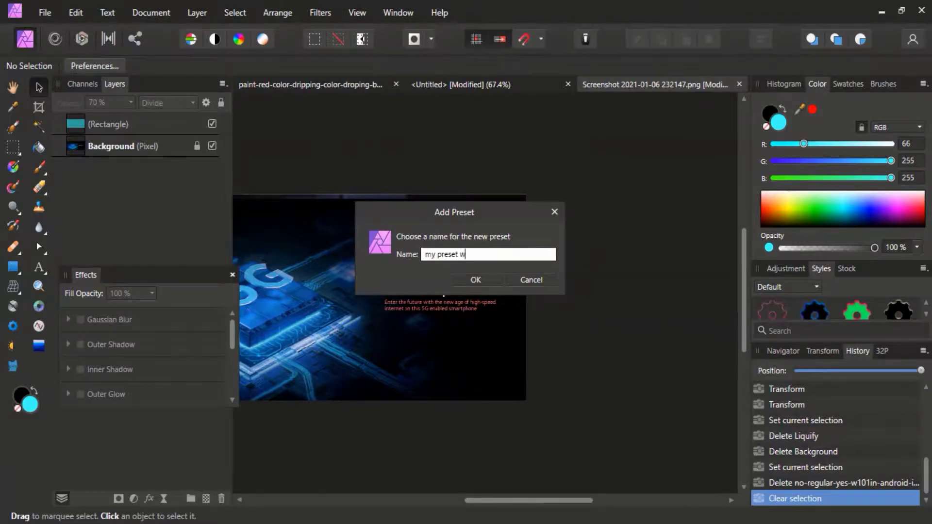
key("Return")
key("ctrl+0")
left_click(359, 13)
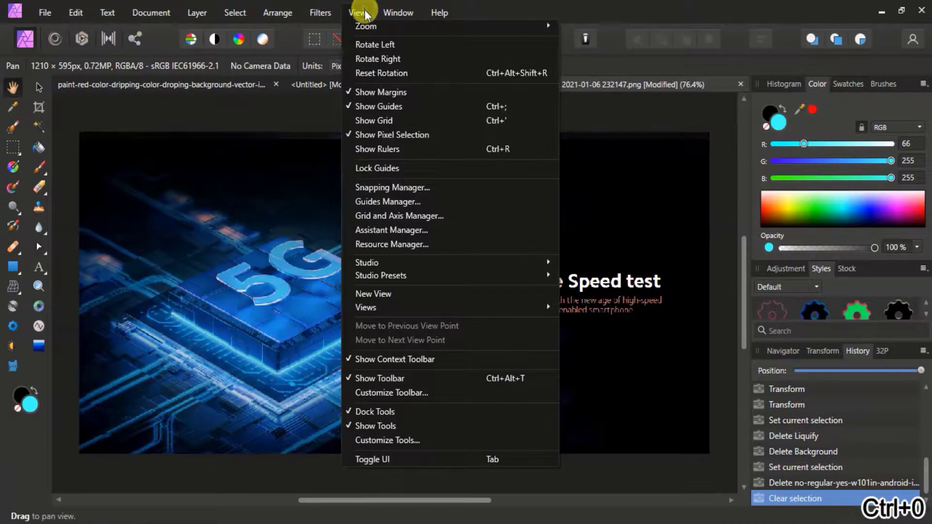
mouse_move(381, 275)
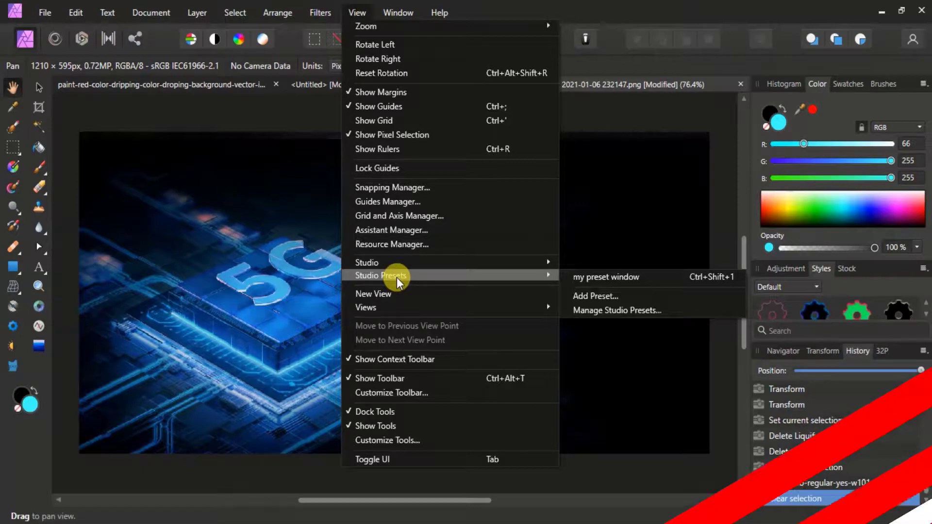
left_click(624, 277)
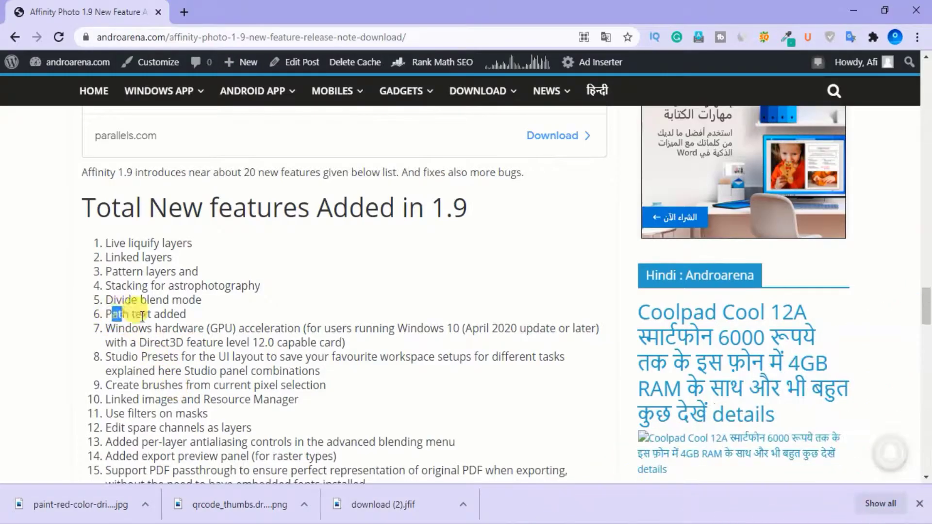
- Highlight the Path text and hardware acceleration lines in the feature list
left_click_drag(142, 317, 194, 316)
mouse_move(115, 328)
left_mouse_down()
mouse_move(186, 323)
mouse_move(287, 341)
left_mouse_up()
left_click(272, 352)
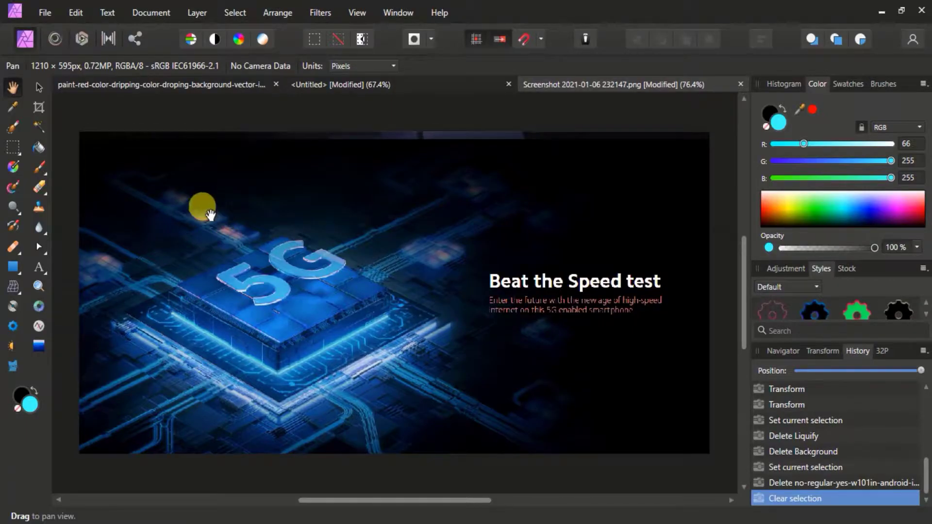
- In Performance preferences, attempt Hardware Acceleration and keep Retina Rendering at Automatic (Best)
left_click(46, 13)
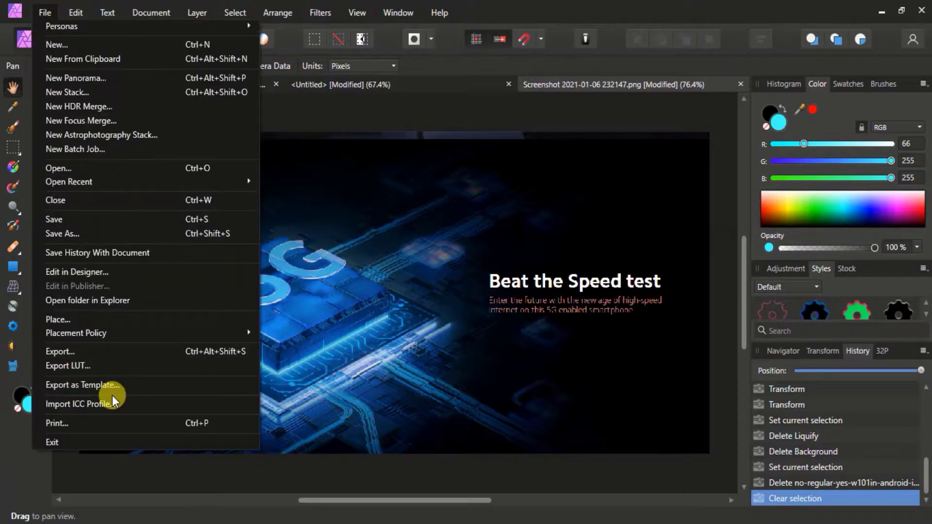
left_click(142, 301)
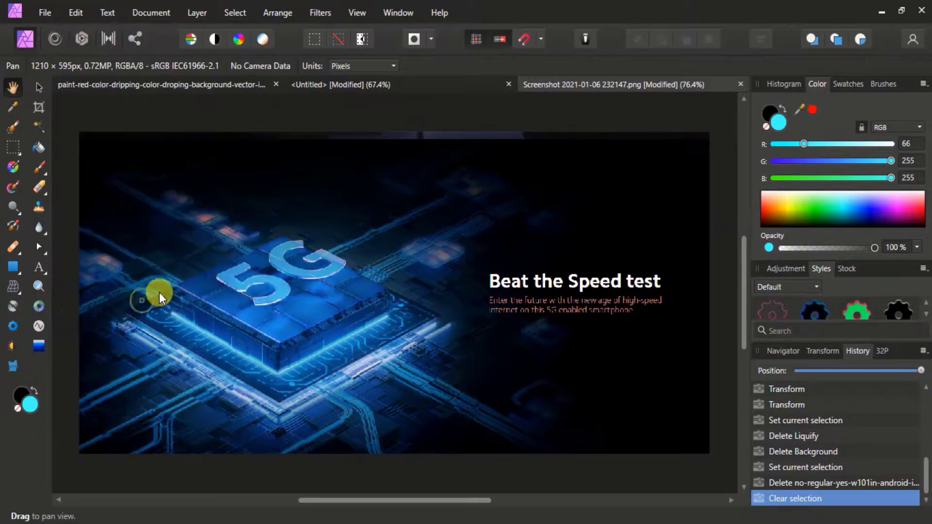
left_click(466, 202)
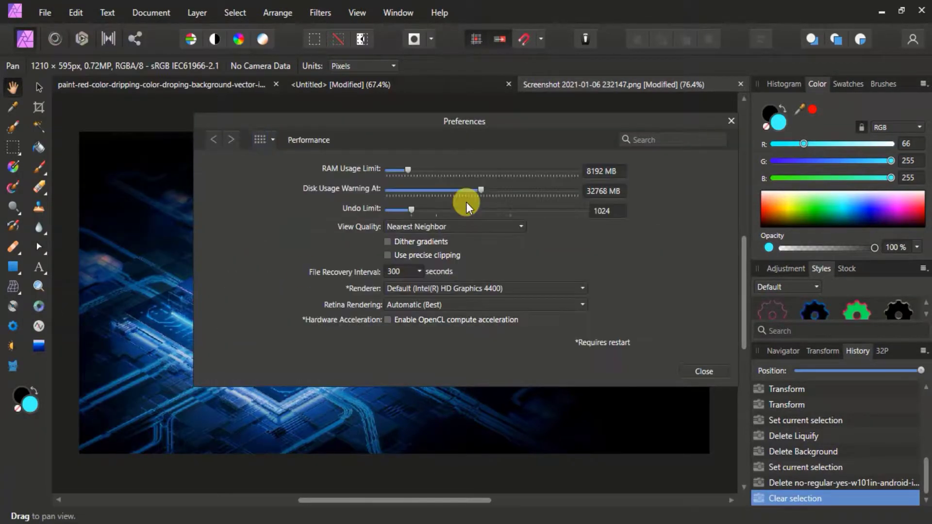
left_click(388, 320)
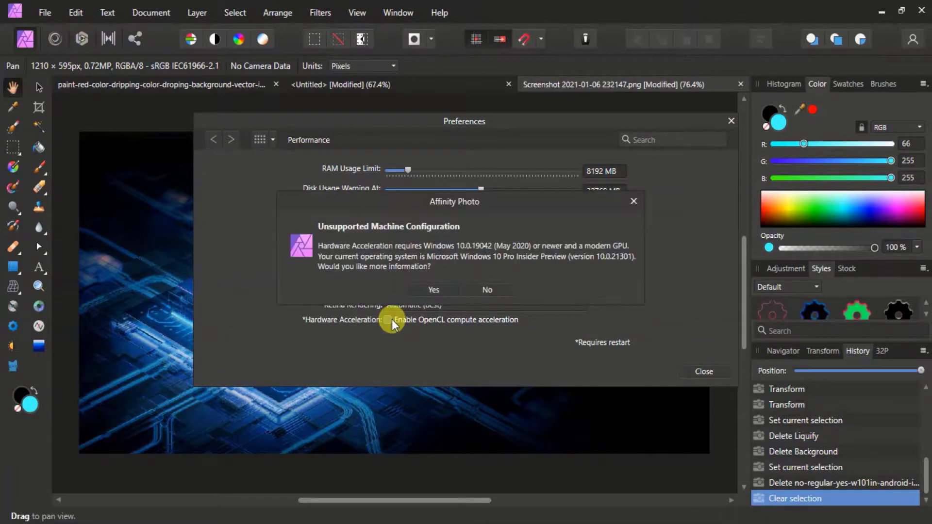
left_click(444, 284)
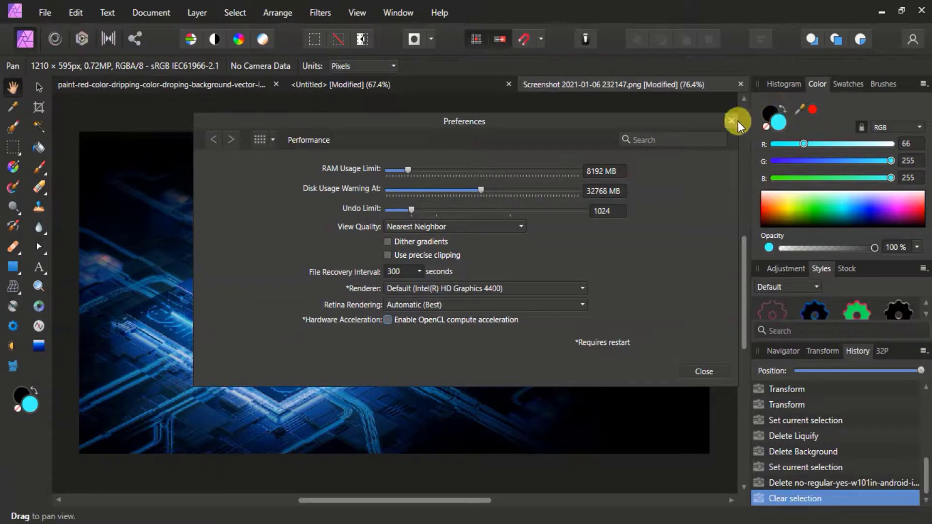
left_click(528, 310)
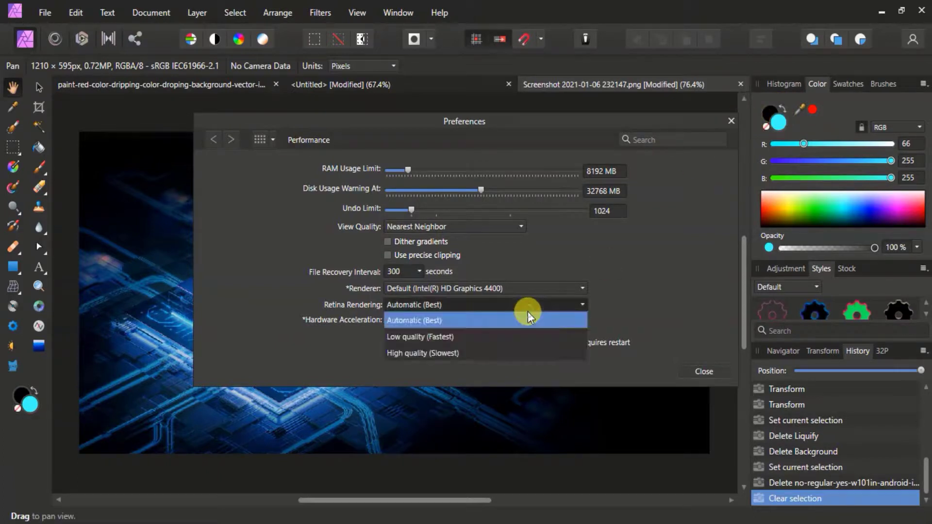
left_click(528, 313)
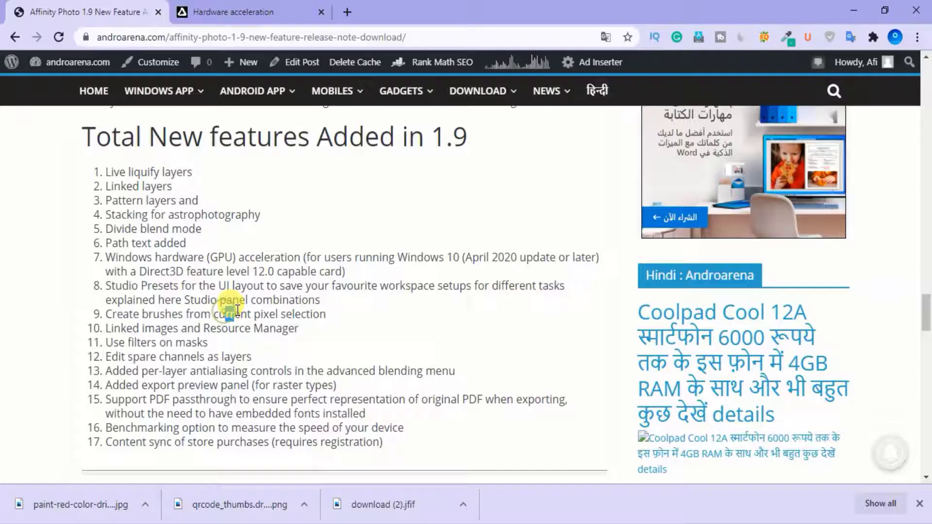
- Scroll past the PDF passthrough and export preview items and the bug fixes to the download section
scroll(240, 306, "down", 2)
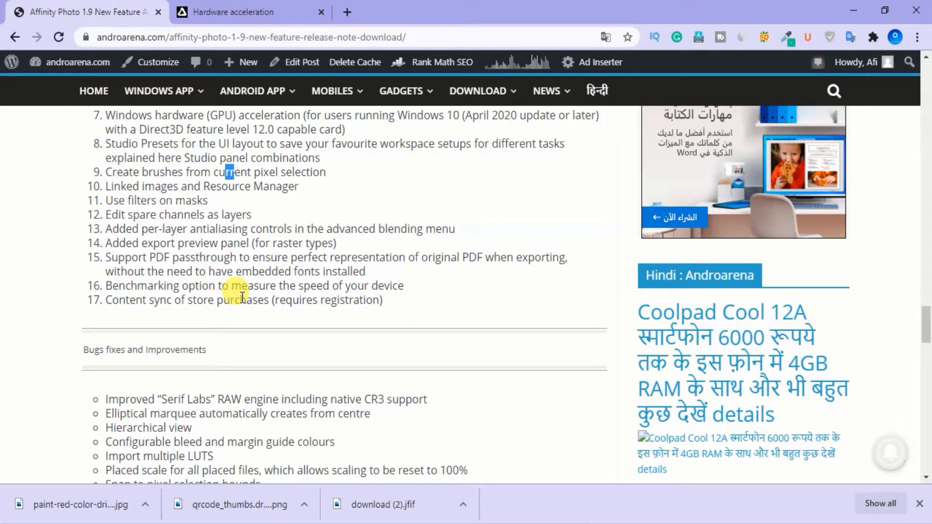
scroll(243, 298, "down", 2)
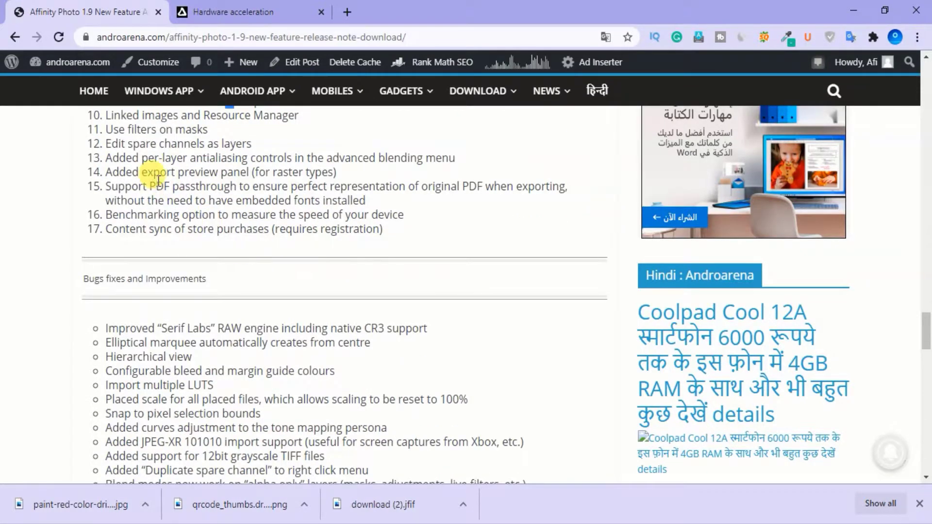
left_click_drag(158, 181, 194, 287)
left_click(182, 330)
scroll(195, 301, "down", 4)
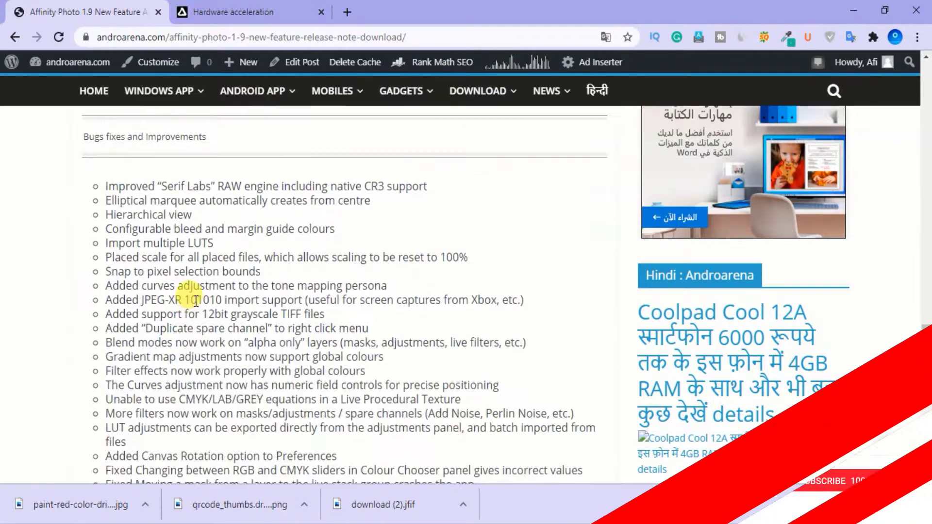
scroll(192, 286, "down", 2)
scroll(187, 270, "down", 5)
scroll(156, 235, "down", 2)
scroll(167, 221, "down", 3)
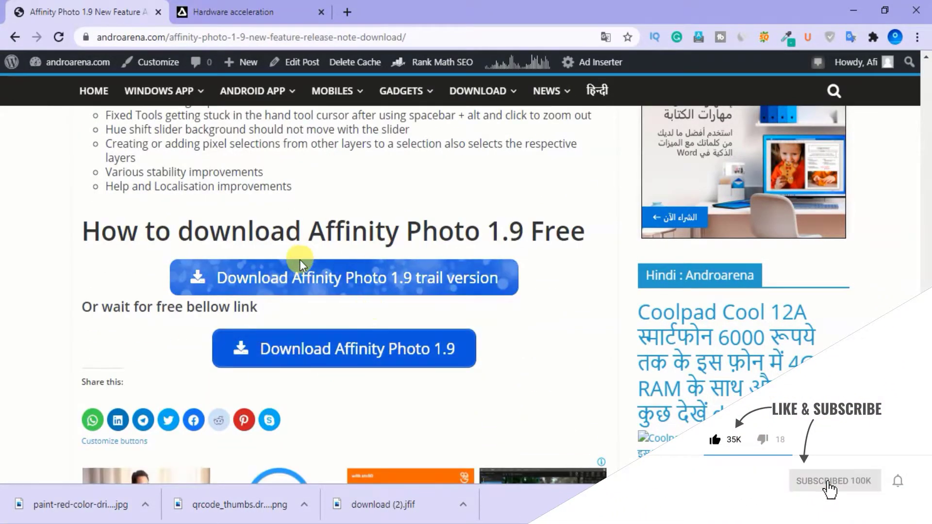
scroll(119, 403, "down", 5)
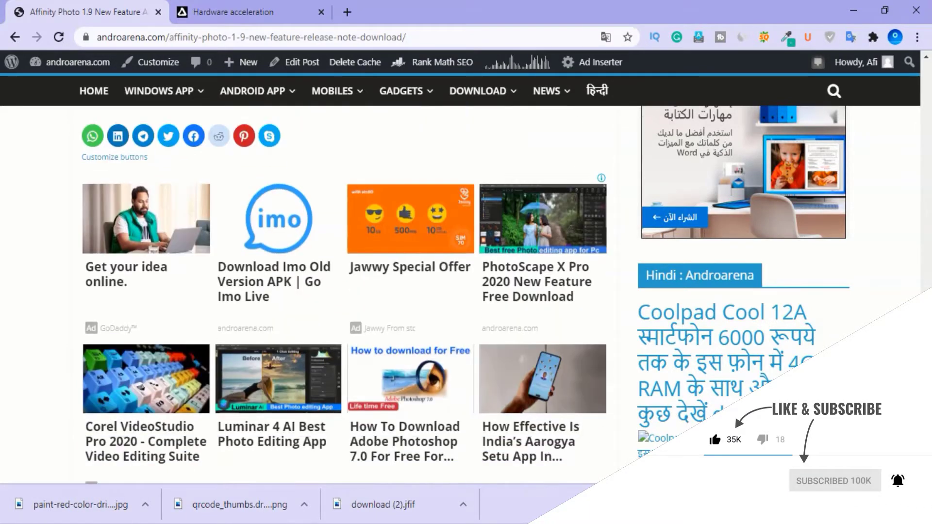